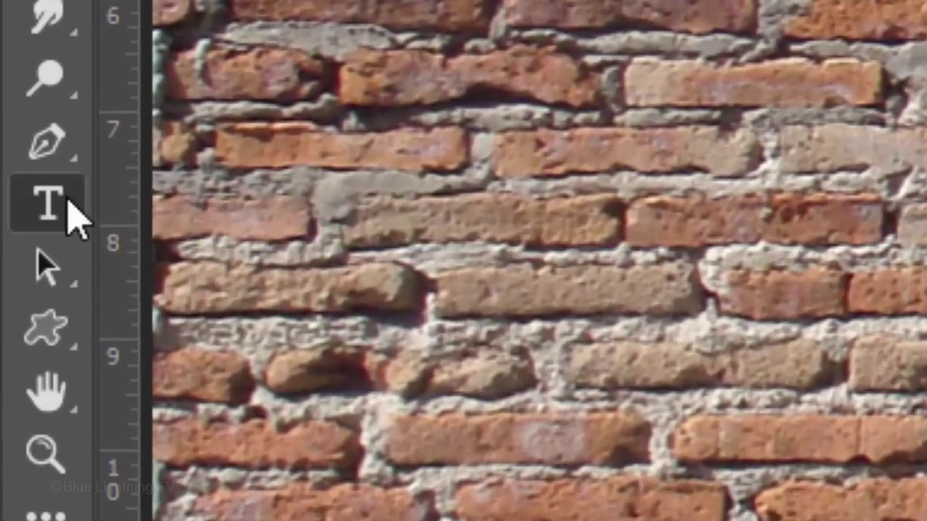
# - Select the Horizontal Type Tool and set the font family to graffonti
pyautogui.click(64, 215)
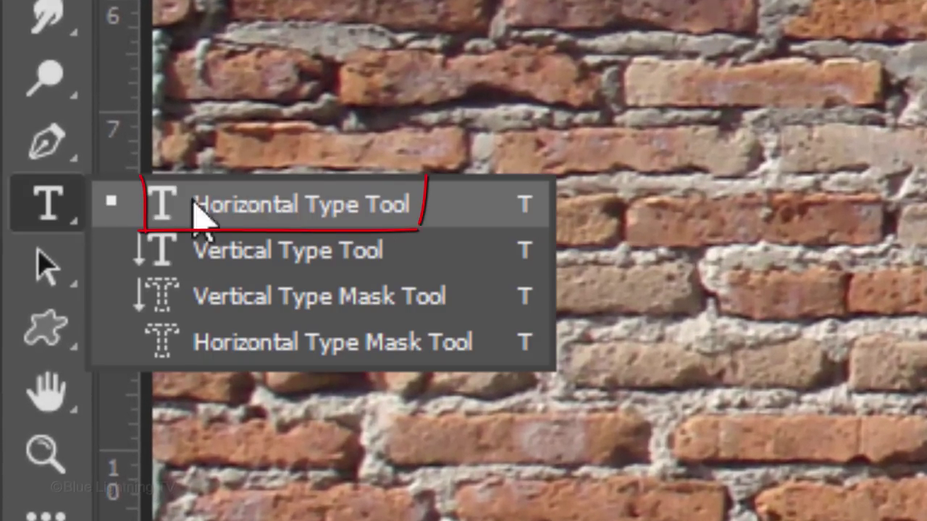
pyautogui.click(293, 210)
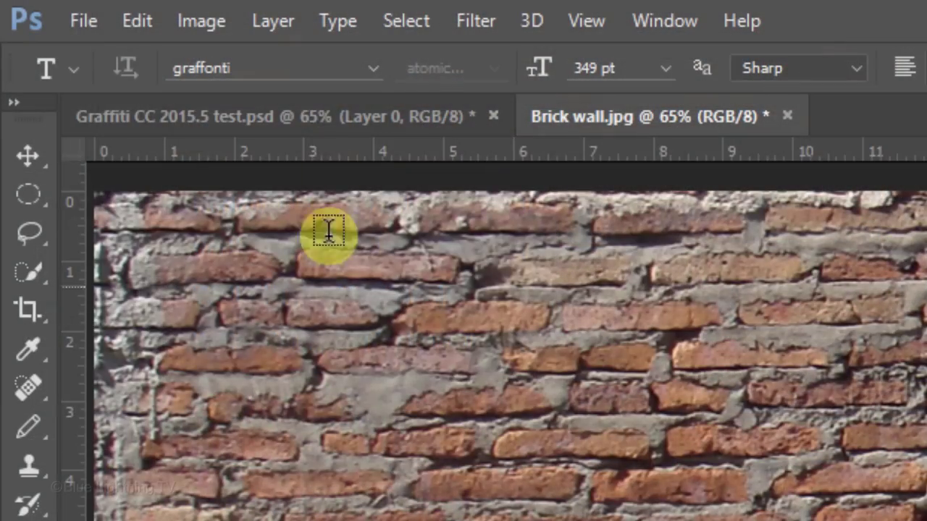
pyautogui.click(371, 70)
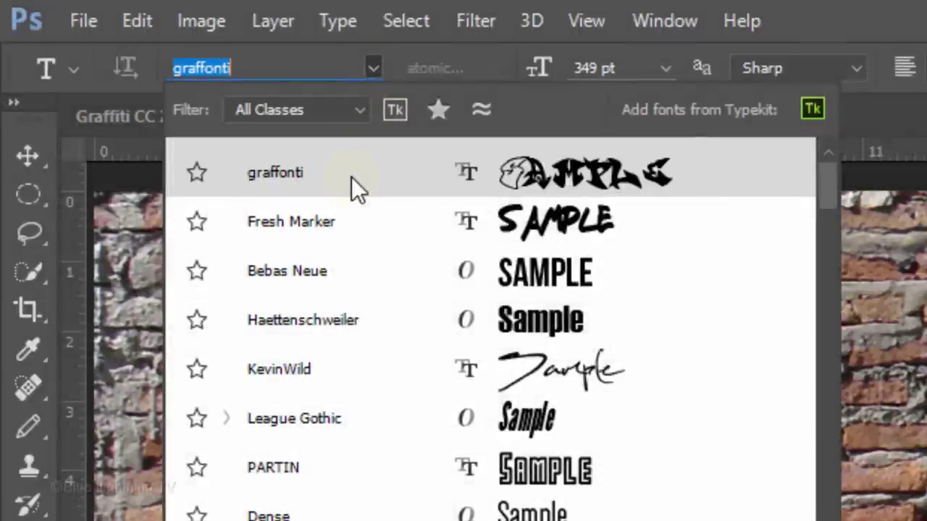
pyautogui.click(351, 177)
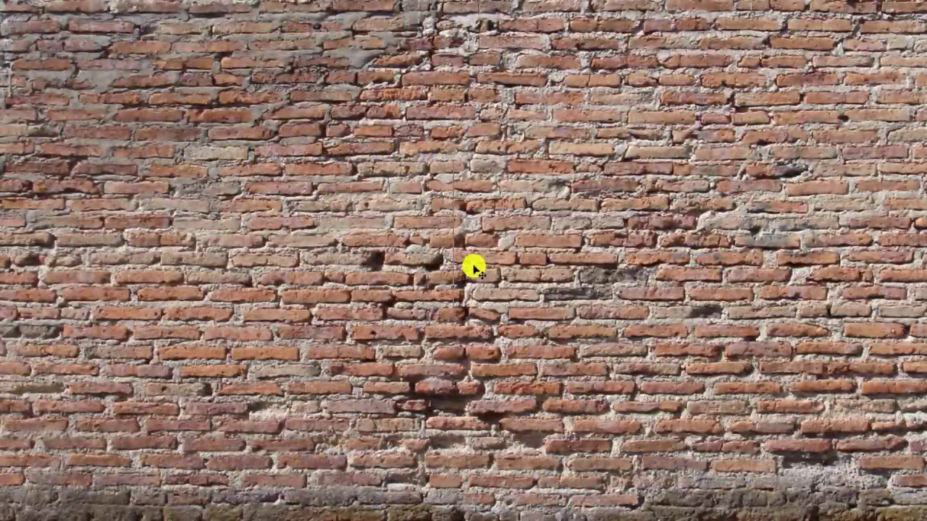
# - Type GRAFFITI and kern its letters, starting between R and A, then A–F and F–I
pyautogui.write('GRAFFITI')
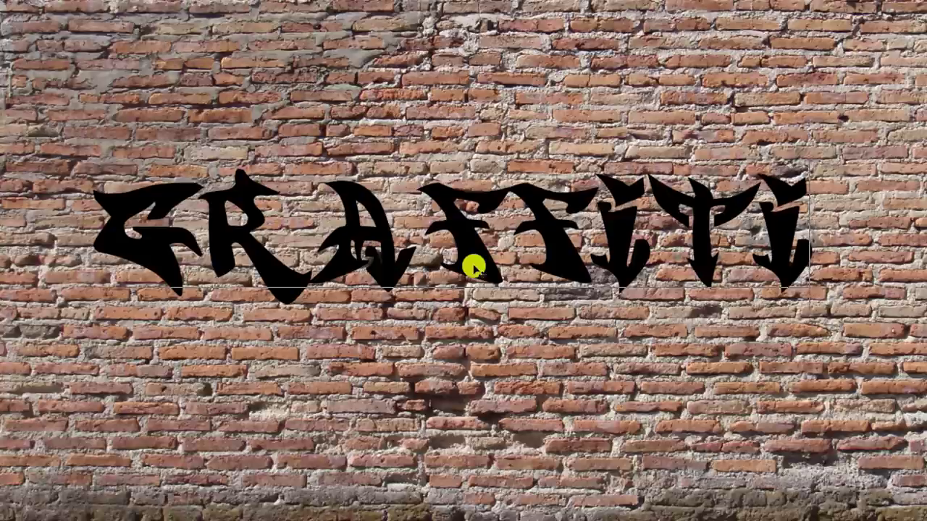
pyautogui.click(321, 248)
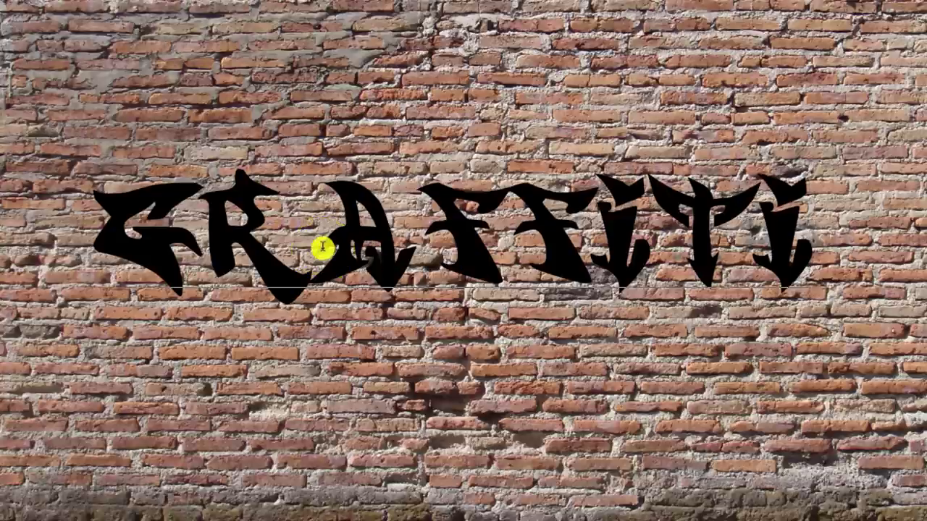
pyautogui.hotkey('alt', 'Right')
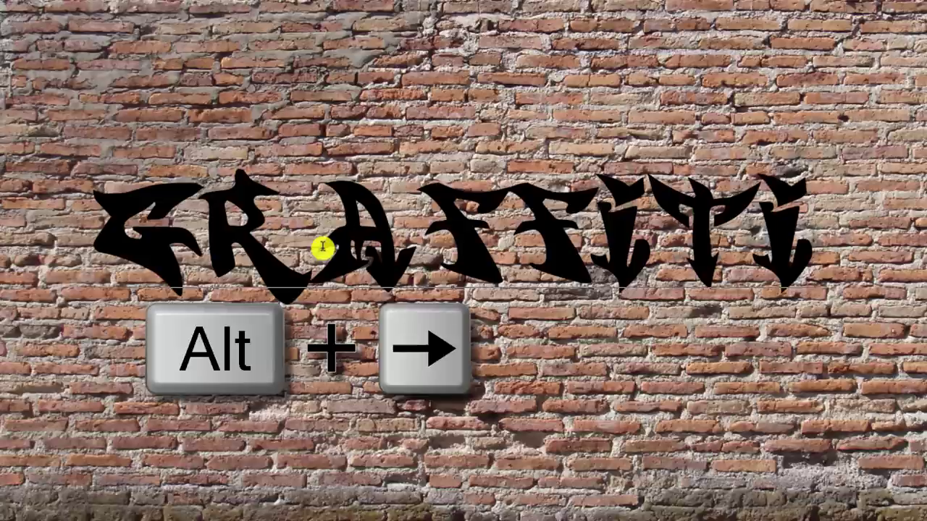
pyautogui.hotkey('alt', 'Left')
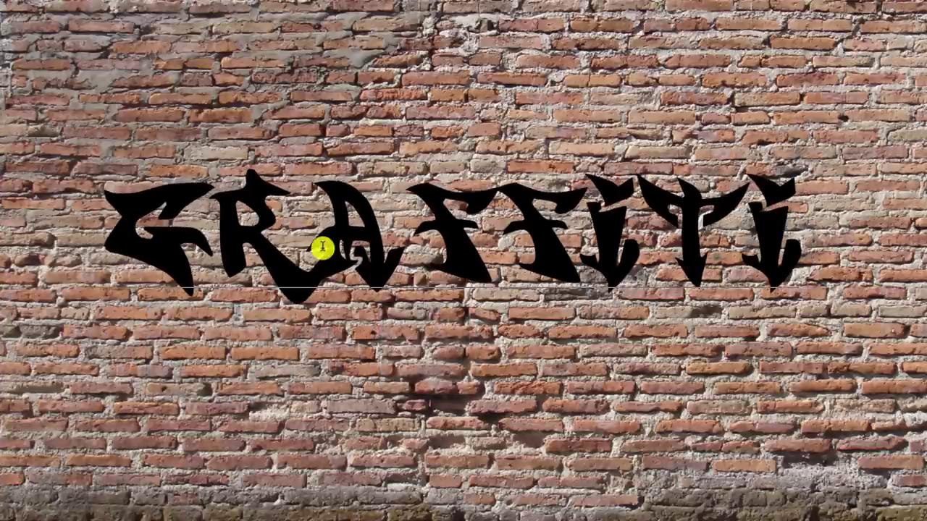
pyautogui.click(420, 234)
pyautogui.click(572, 213)
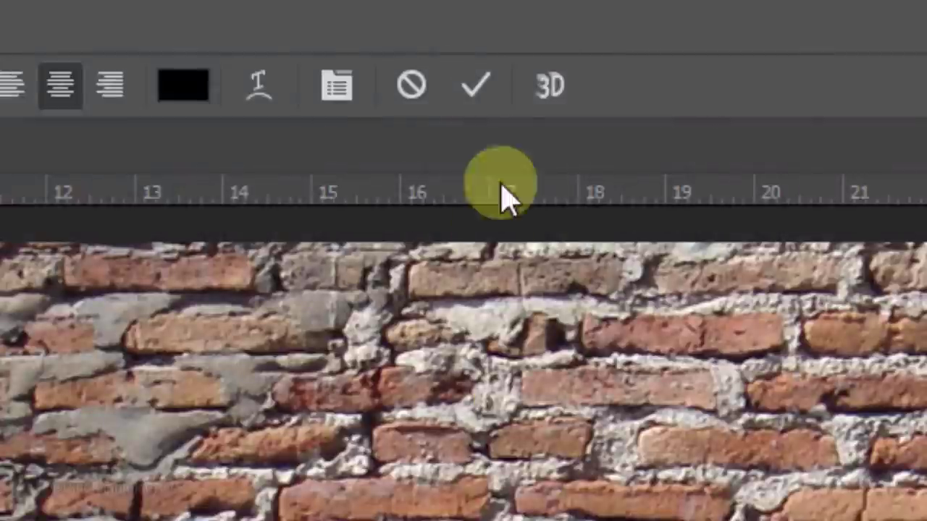
# - Commit the text, add a bright blue 072aff Color Overlay, and enable a green Stroke
pyautogui.click(476, 87)
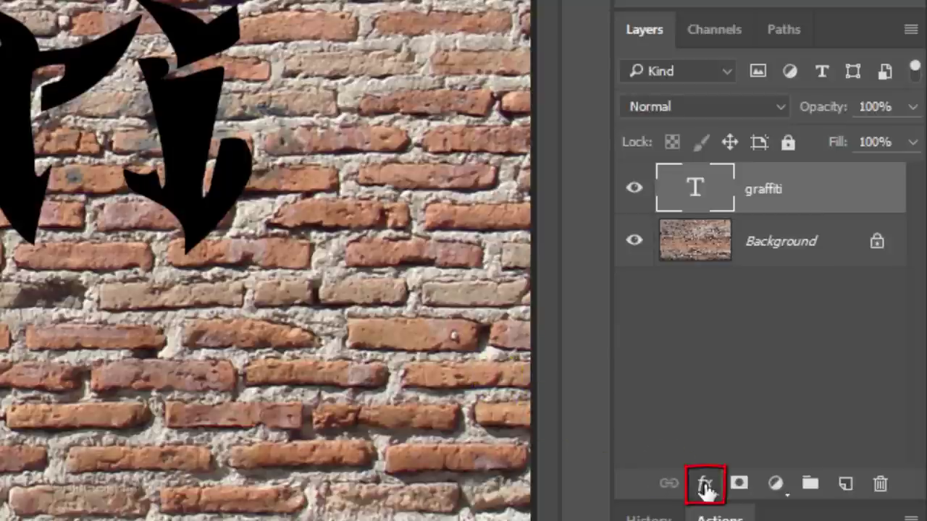
pyautogui.click(705, 485)
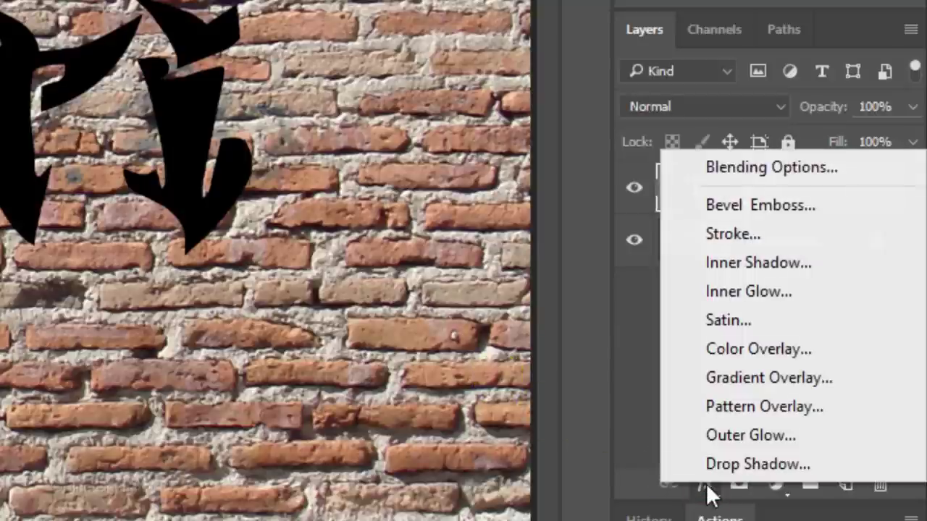
pyautogui.click(722, 349)
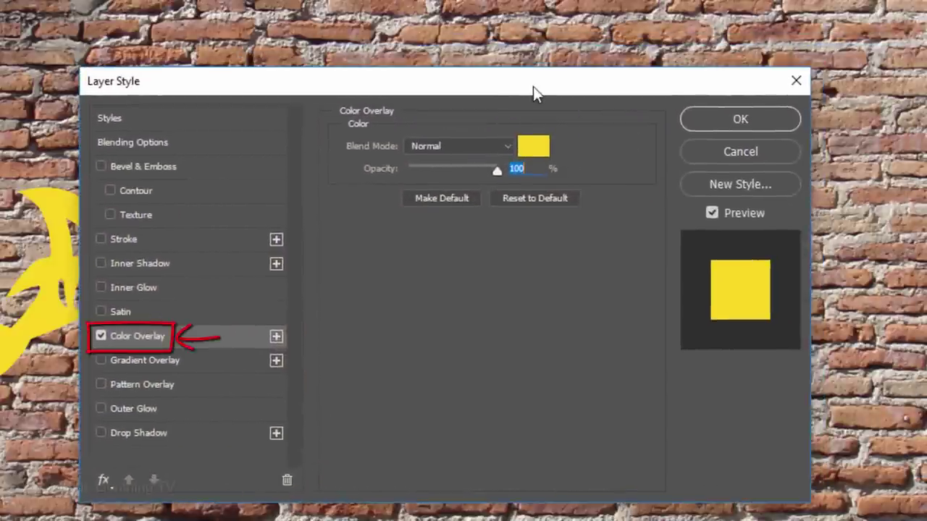
pyautogui.click(536, 146)
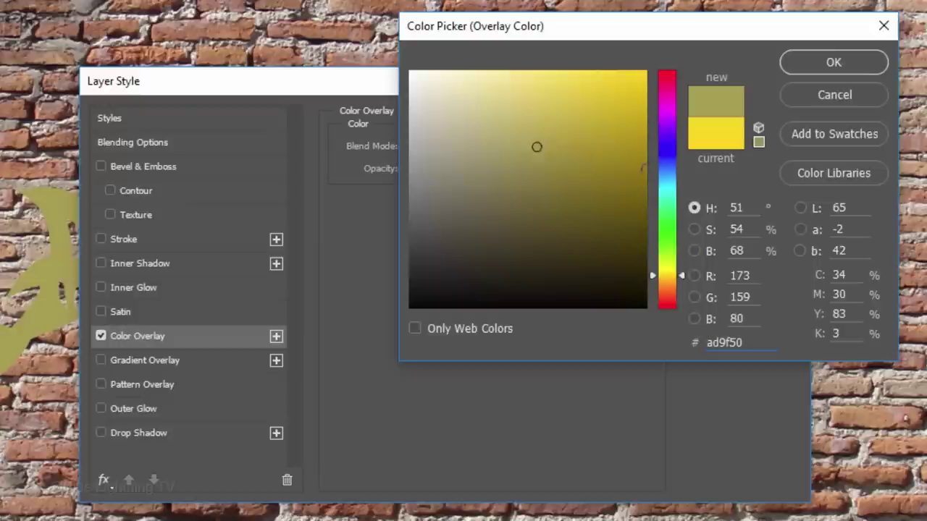
pyautogui.click(666, 157)
pyautogui.moveTo(623, 79)
pyautogui.mouseDown()
pyautogui.moveTo(625, 70)
pyautogui.moveTo(642, 71)
pyautogui.mouseUp()
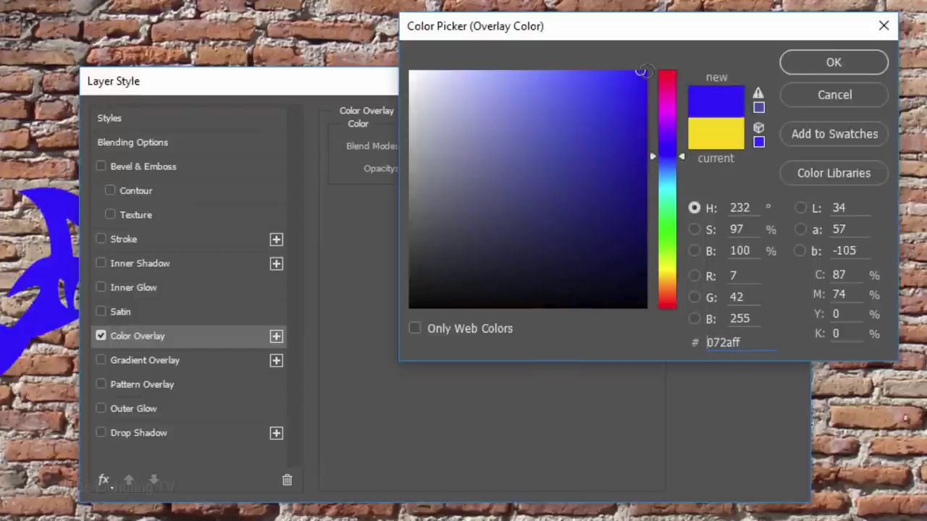
pyautogui.click(830, 64)
pyautogui.click(192, 239)
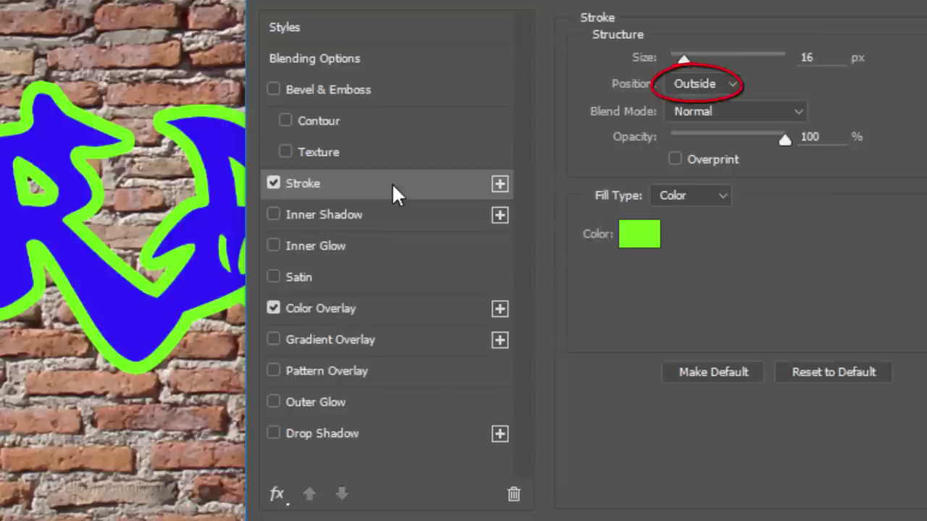
# - Enable a black Inner Shadow at 23 px distance and turn on Outer Glow
pyautogui.click(393, 214)
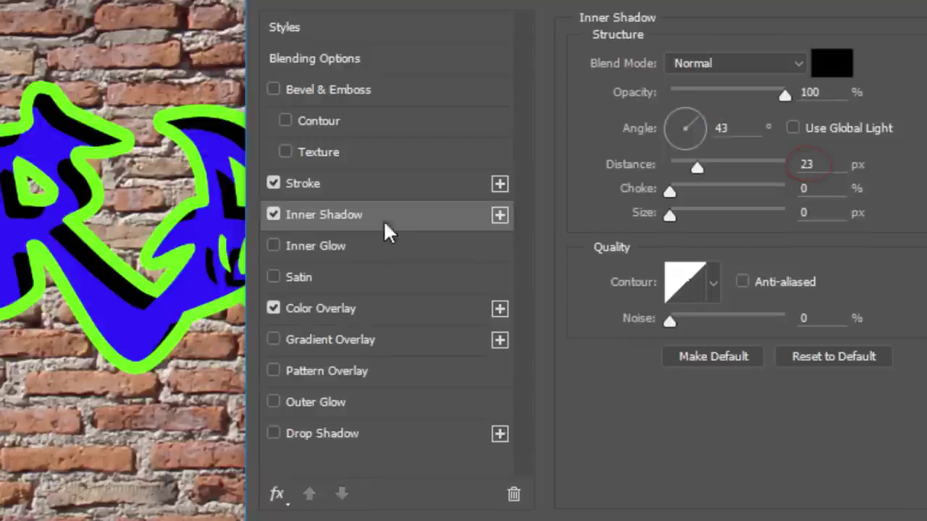
pyautogui.click(381, 401)
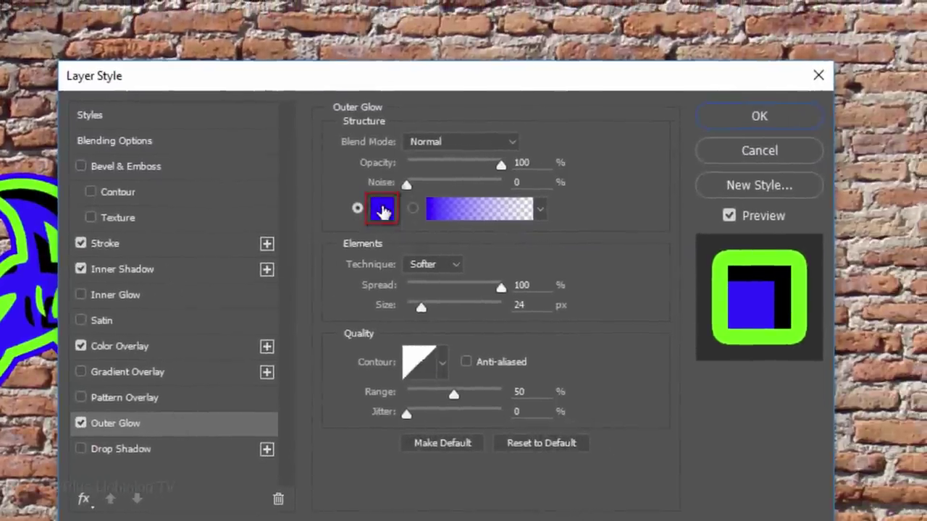
# - Set the Outer Glow to orange ffae00 at 27 px and apply the layer style
pyautogui.click(380, 210)
pyautogui.click(683, 287)
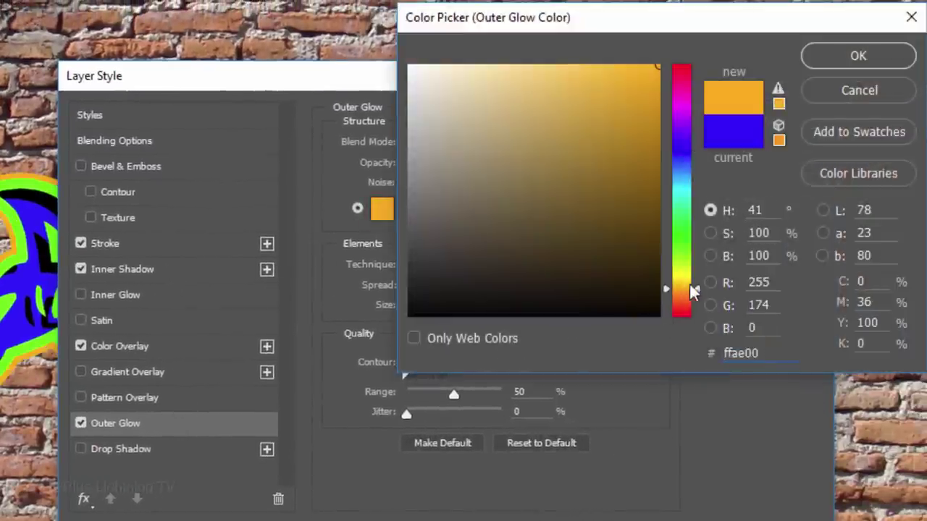
pyautogui.click(862, 54)
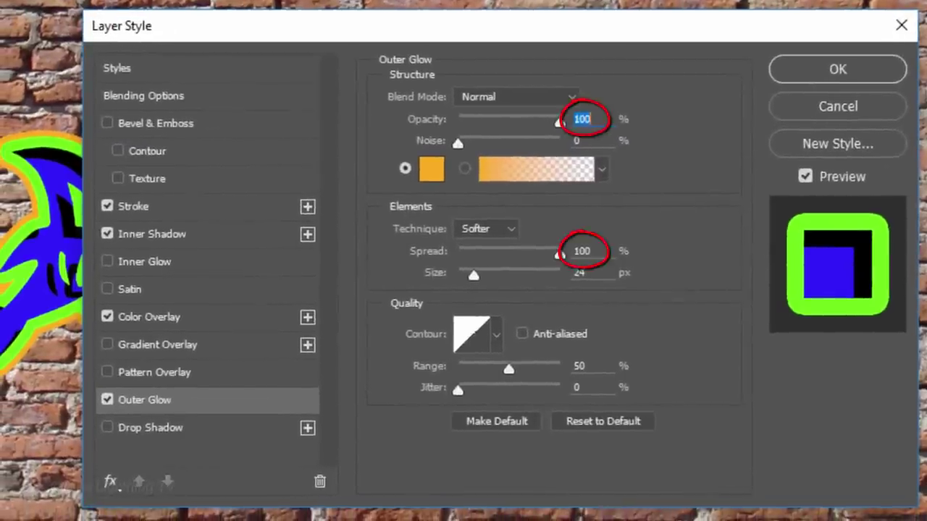
pyautogui.click(477, 277)
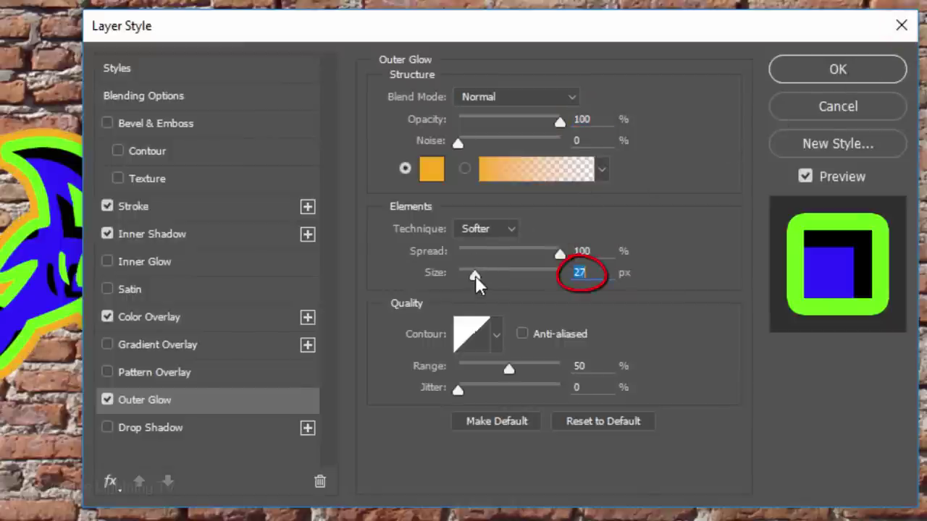
pyautogui.click(835, 71)
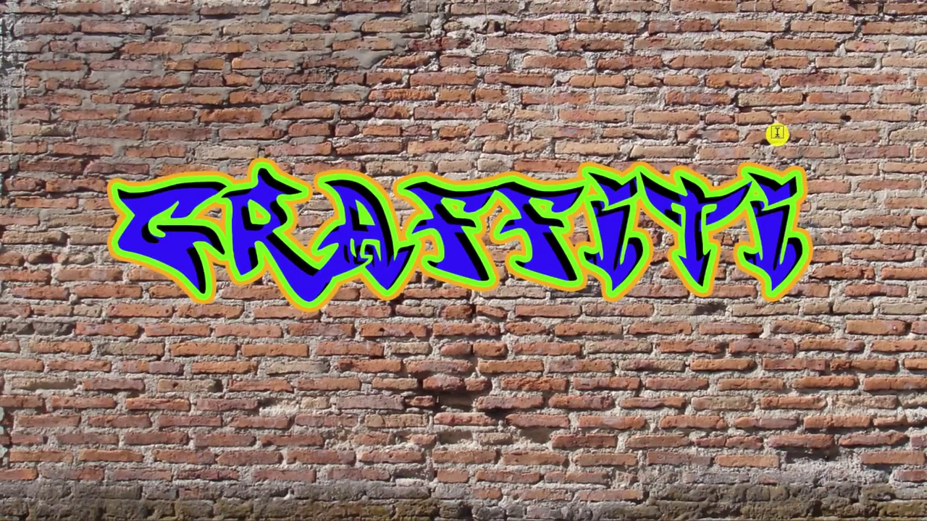
# - Drag the styled GRAFFITI text lower on the wall with the Move tool
pyautogui.press('v')
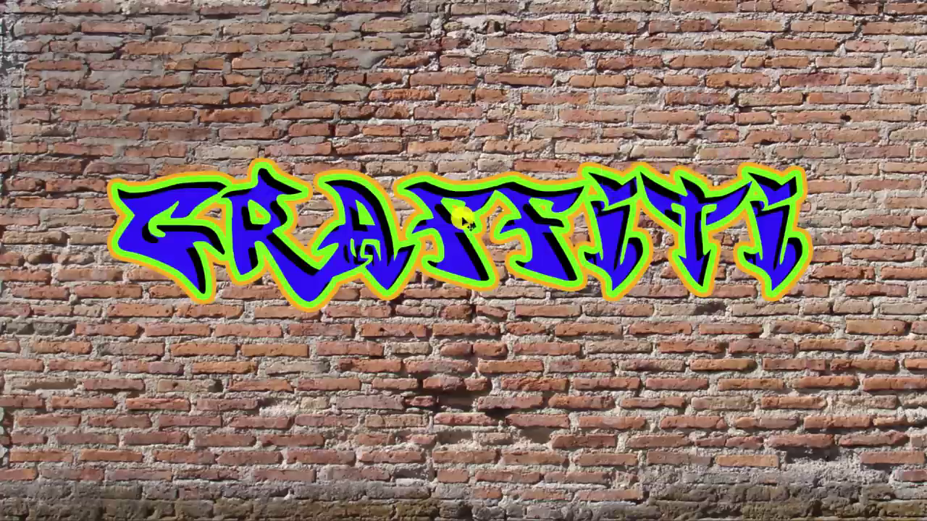
pyautogui.moveTo(459, 219); pyautogui.dragTo(449, 302)
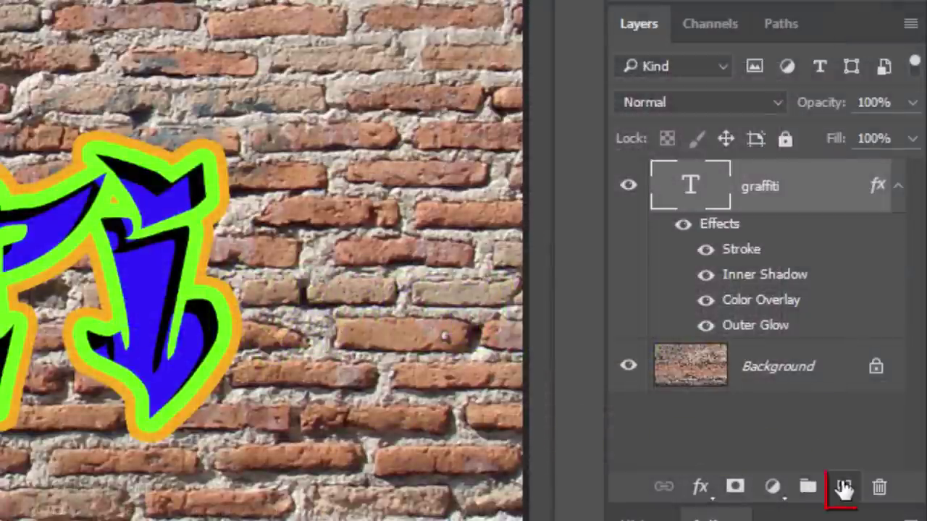
# - Create Layer 1 above the graffiti and switch to the Custom Shape Tool
pyautogui.click(845, 487)
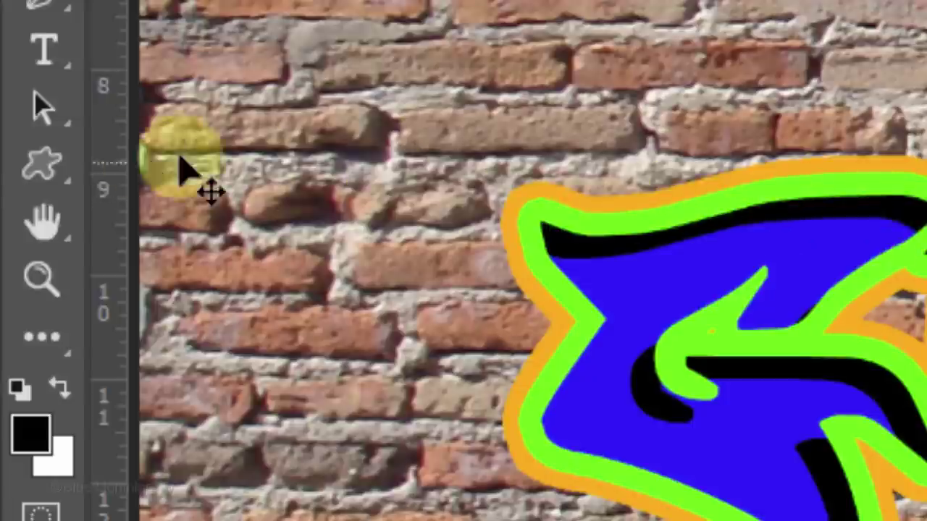
pyautogui.rightClick(45, 166)
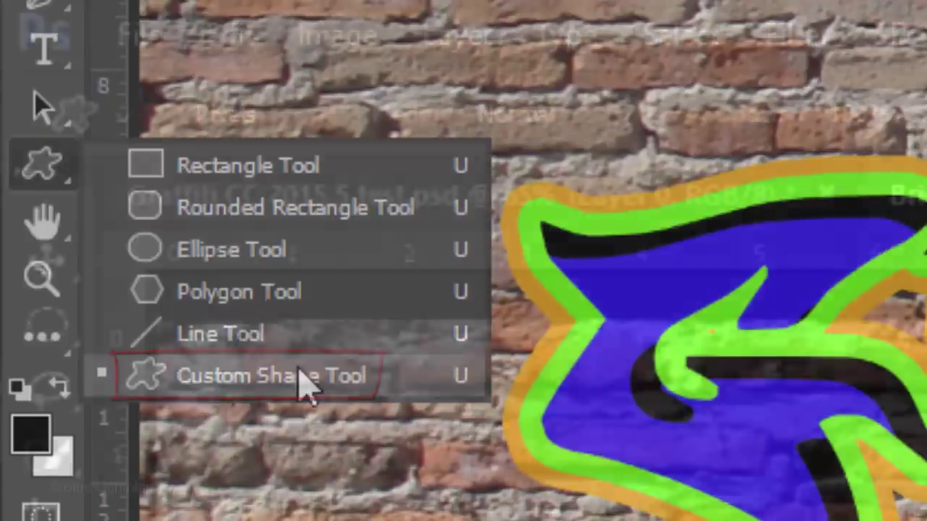
pyautogui.click(308, 384)
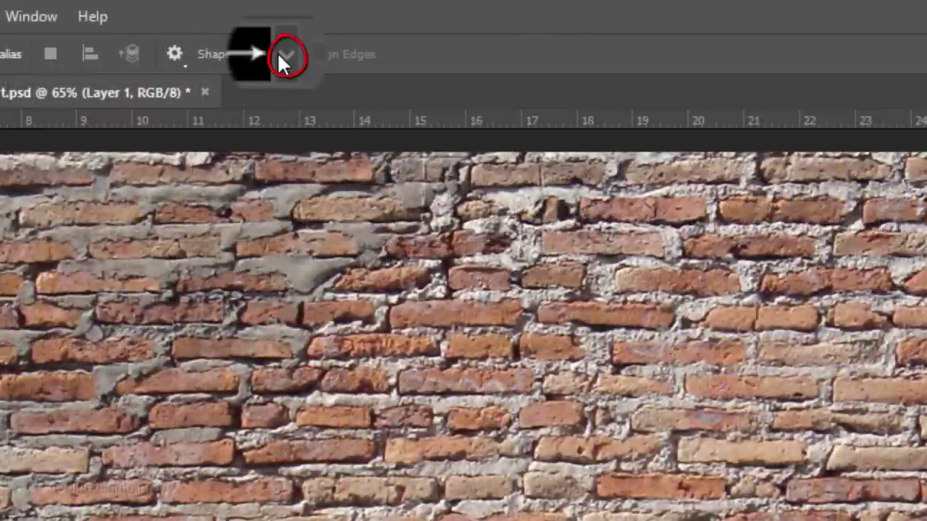
# - Replace the custom shapes with the All set, enlarge the picker, and choose Crown 4
pyautogui.click(281, 55)
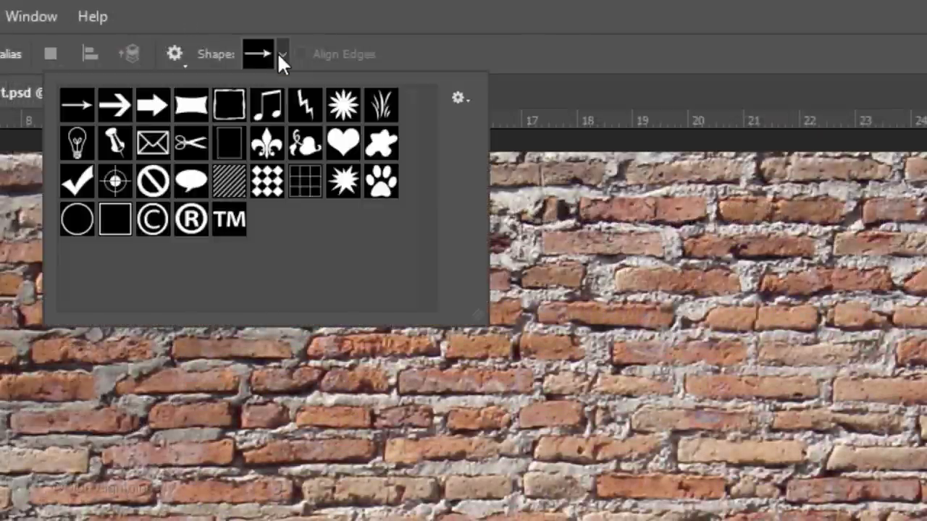
pyautogui.click(458, 99)
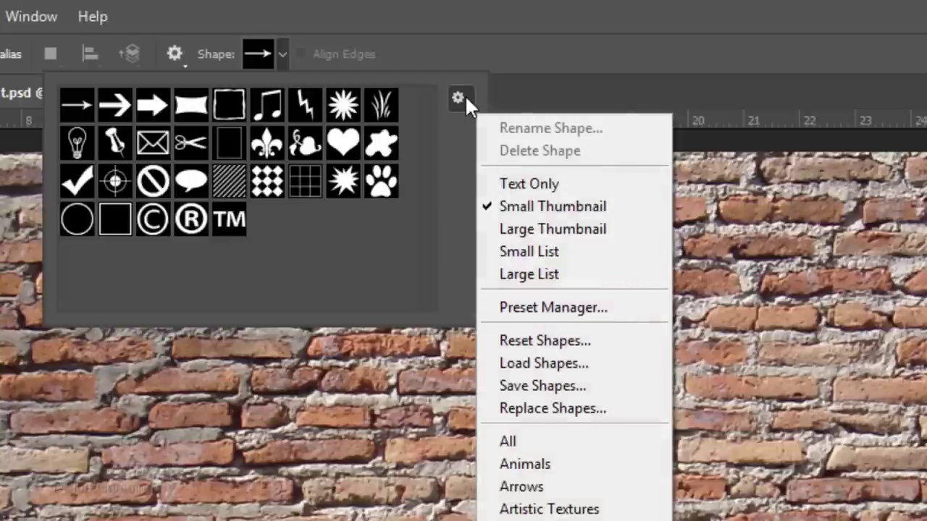
pyautogui.click(539, 443)
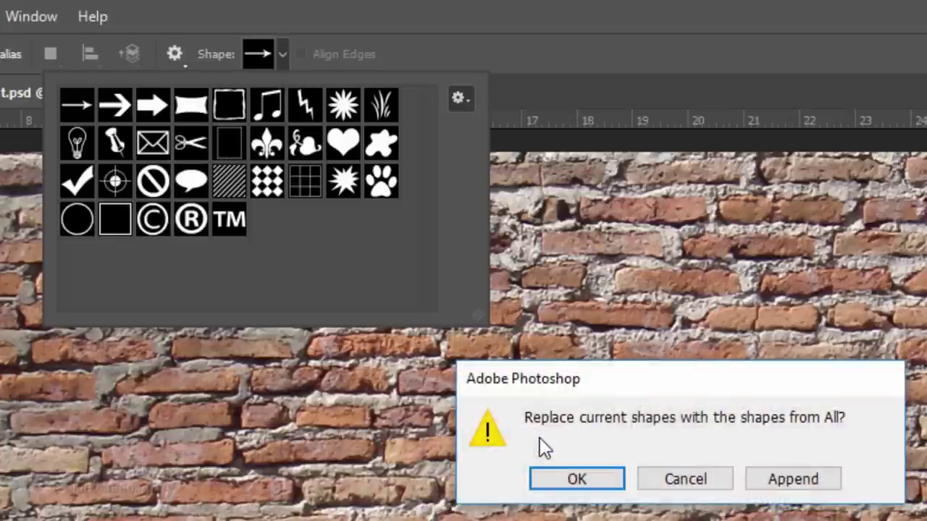
pyautogui.click(573, 482)
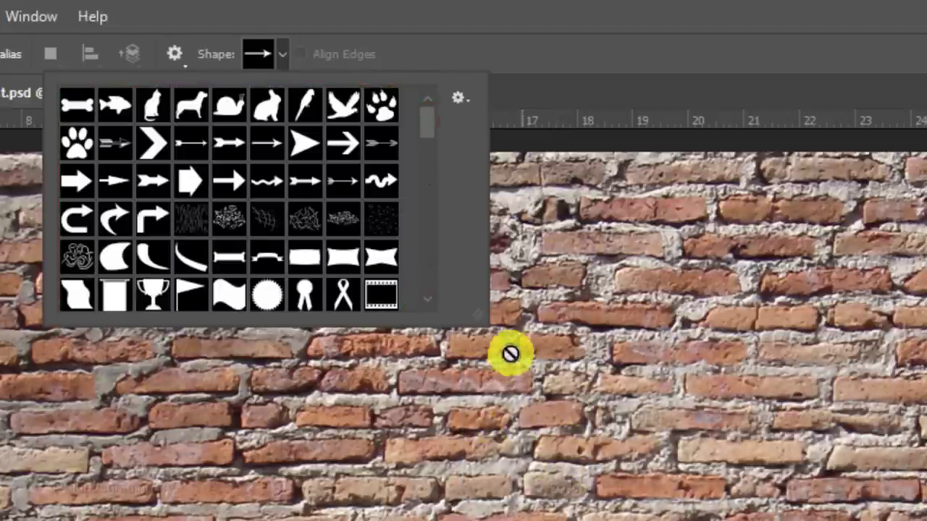
pyautogui.moveTo(511, 353); pyautogui.dragTo(826, 520)
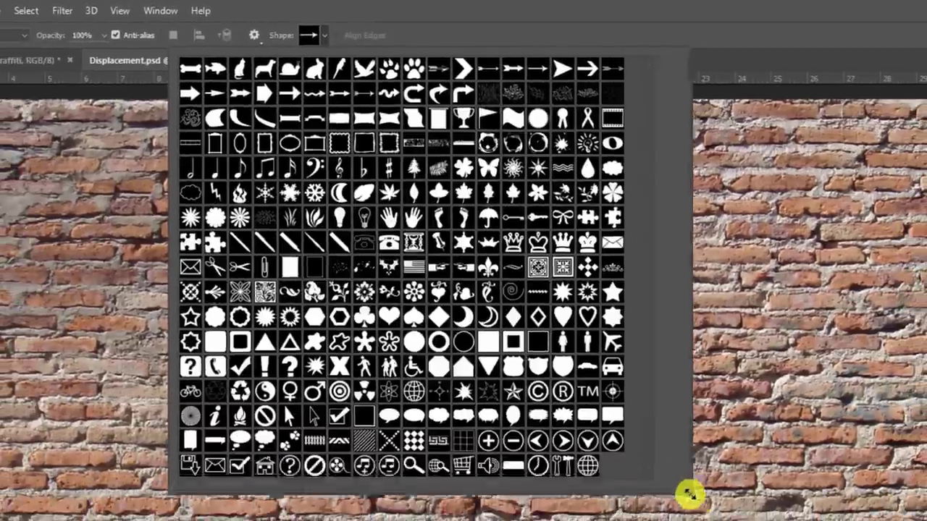
pyautogui.moveTo(689, 495); pyautogui.dragTo(699, 499)
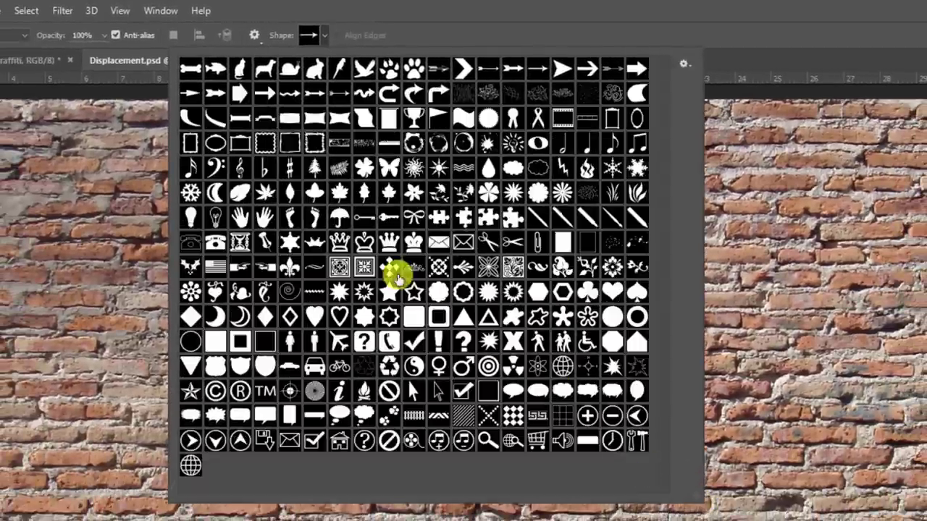
pyautogui.click(388, 243)
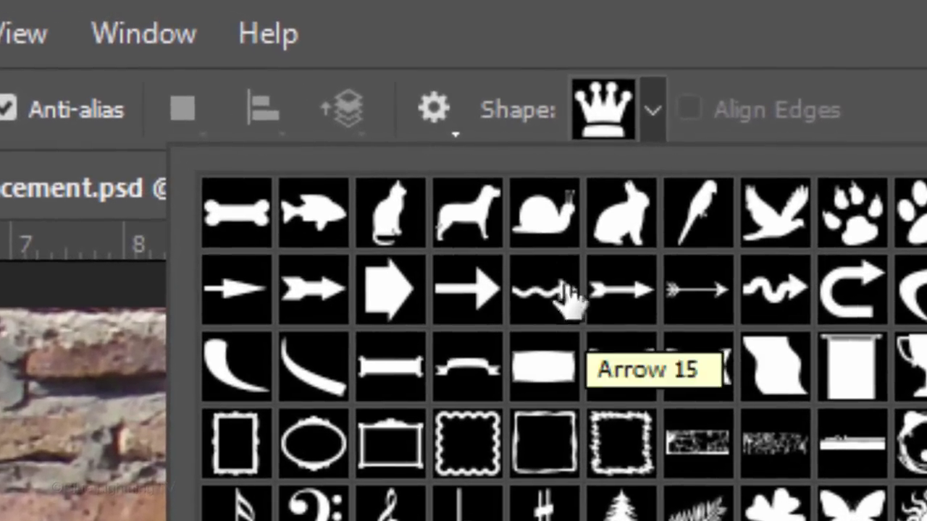
# - Draw a black Crown 4 from its centre over the middle of the GRAFFITI lettering
pyautogui.click(340, 72)
pyautogui.click(438, 110)
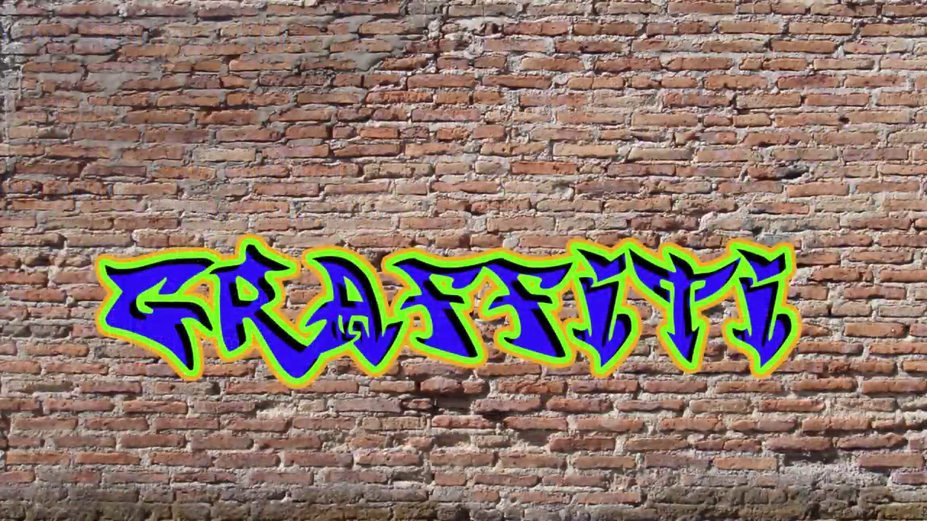
pyautogui.moveTo(448, 235); pyautogui.dragTo(583, 117)
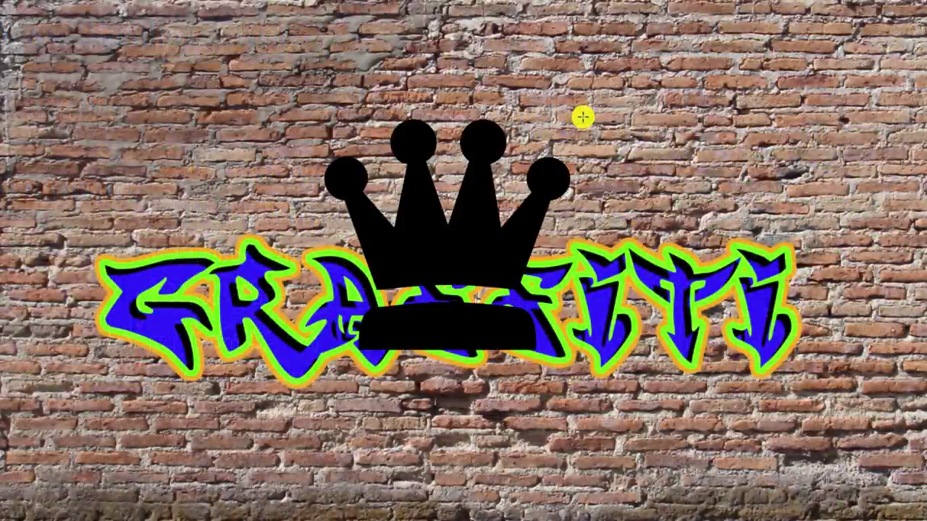
pyautogui.press('v')
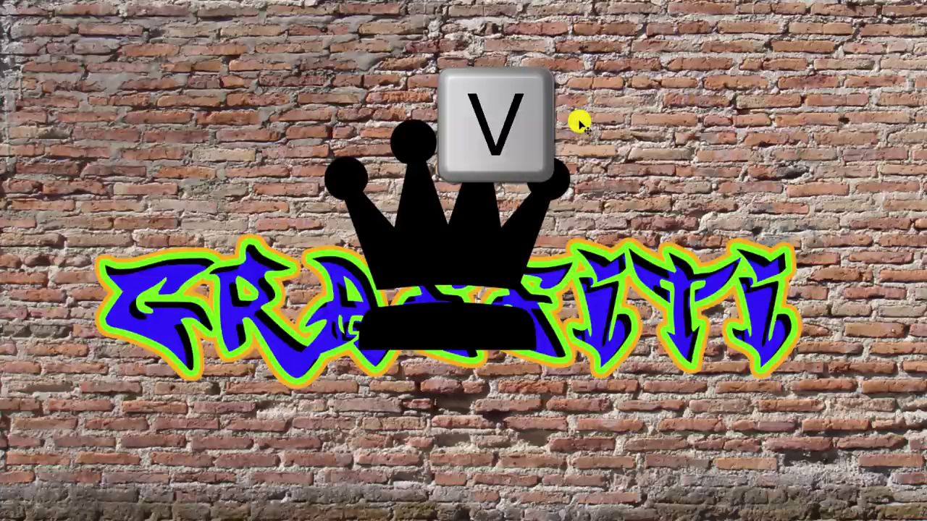
# - Raise the crown and select the standard Eraser at 250 px, 100% hardness
pyautogui.moveTo(455, 221); pyautogui.dragTo(464, 184)
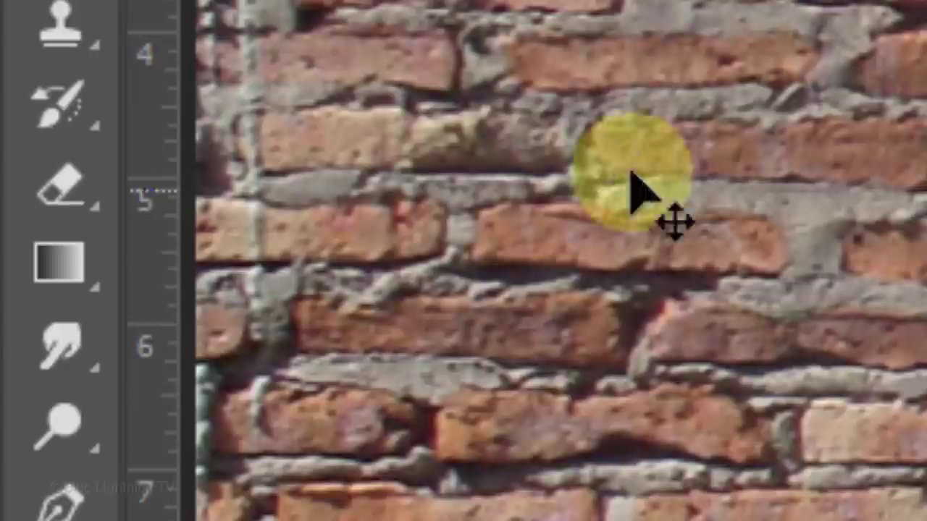
pyautogui.click(75, 192)
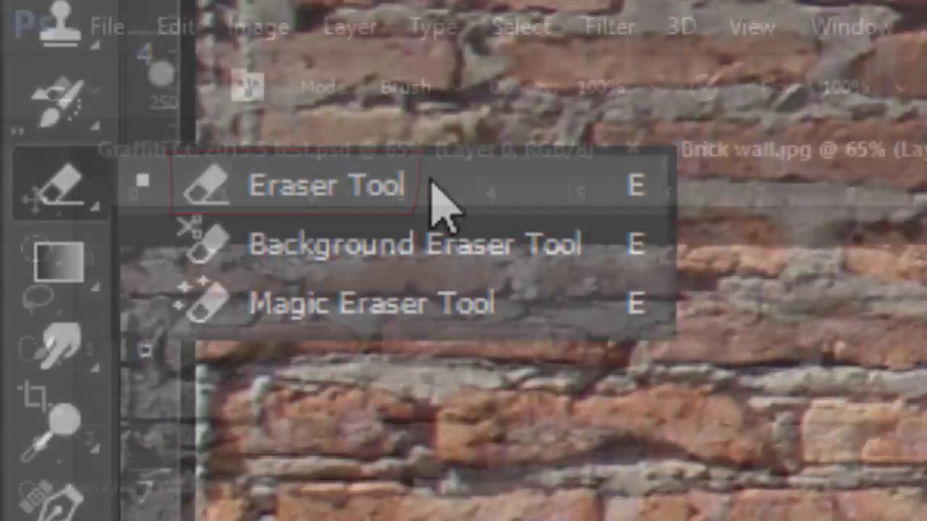
pyautogui.click(434, 190)
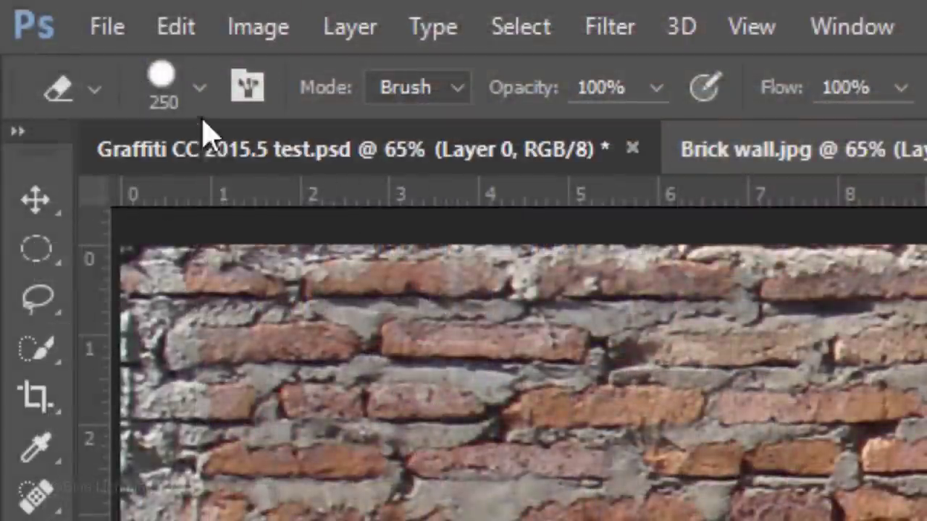
pyautogui.click(199, 90)
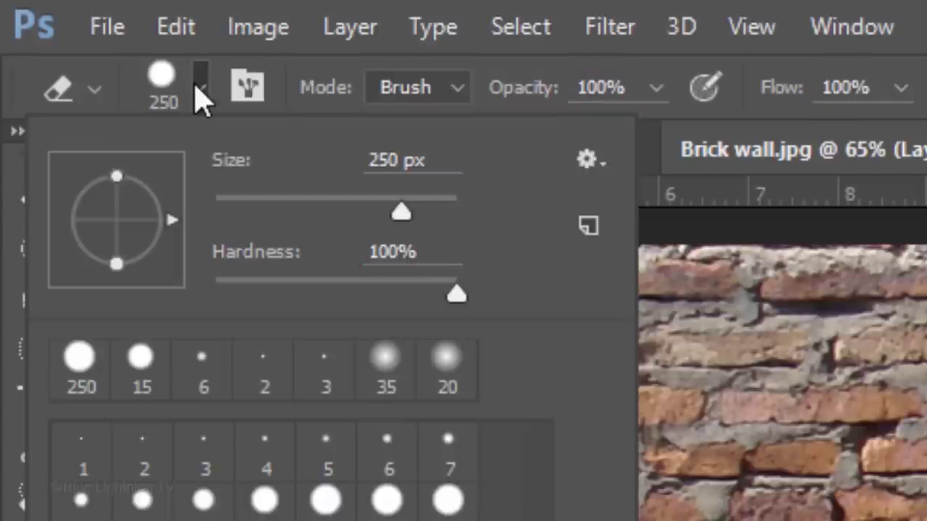
pyautogui.click(201, 90)
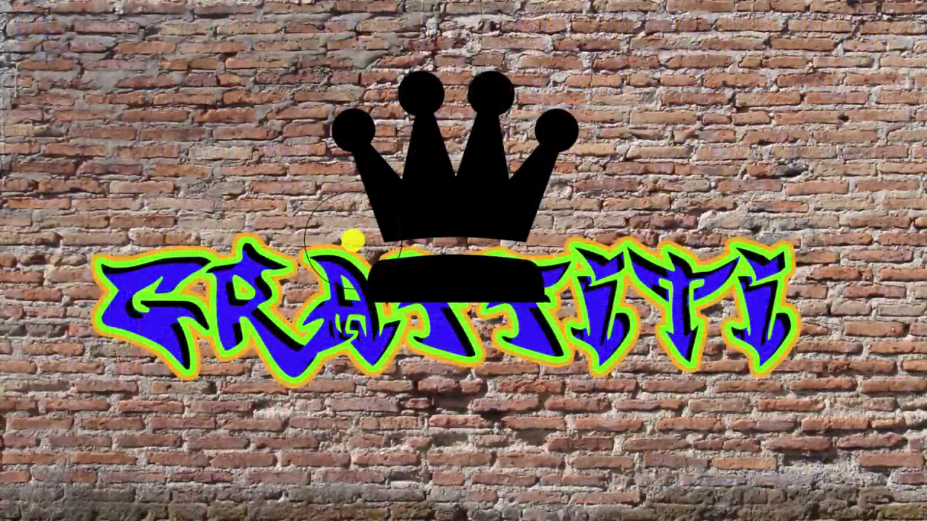
# - Resize the eraser and erase the crown's base band over the lettering
pyautogui.press(']')
pyautogui.press('[')
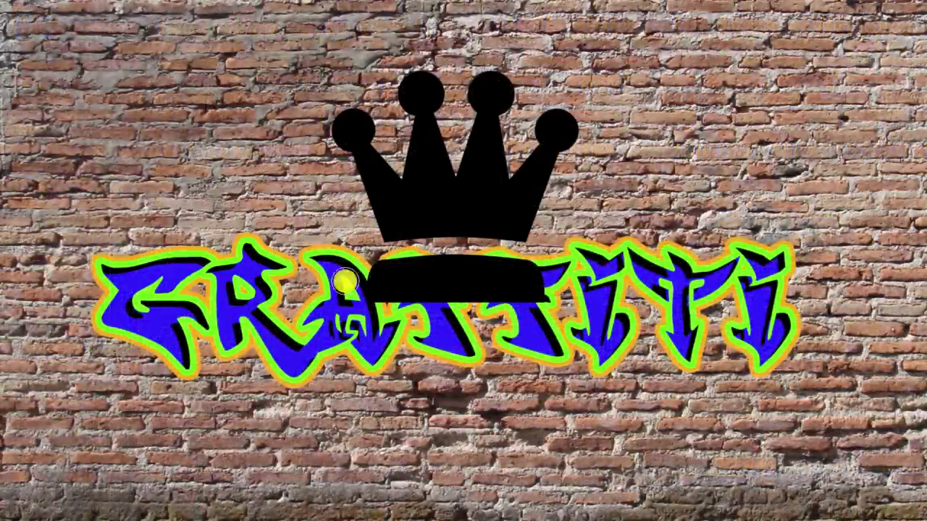
pyautogui.click(399, 283)
pyautogui.moveTo(398, 283)
pyautogui.mouseDown()
pyautogui.moveTo(516, 267)
pyautogui.moveTo(391, 264)
pyautogui.mouseUp()
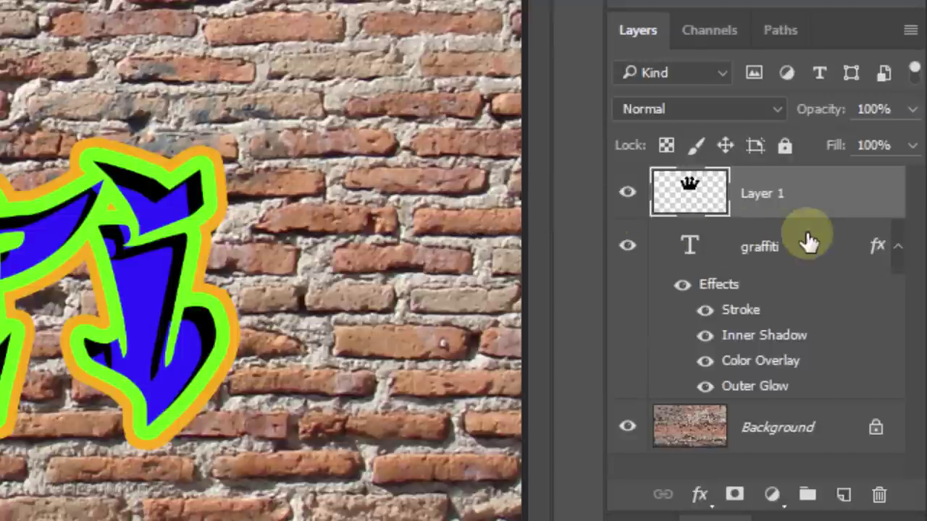
# - Alt-drag the graffiti layer's effects onto Layer 1 to copy Stroke, Inner Shadow, Color Overlay and Outer Glow
pyautogui.press('alt')
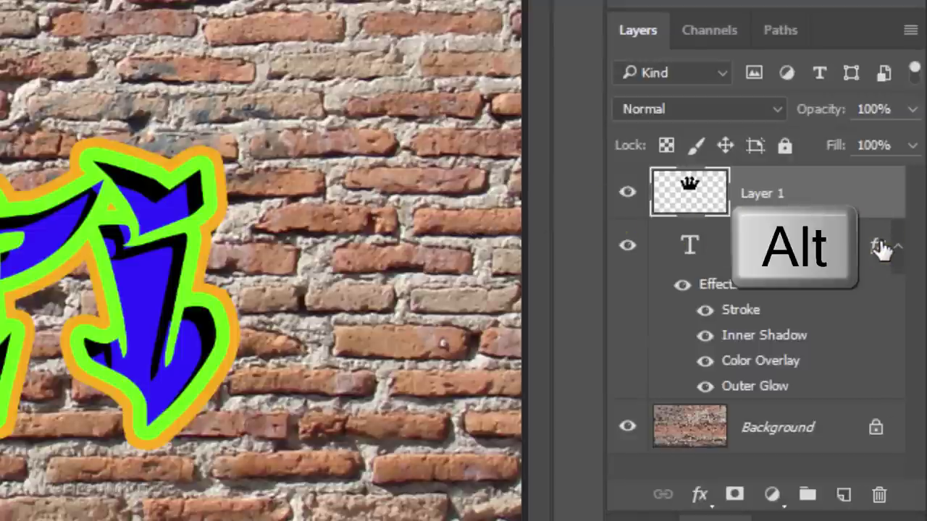
pyautogui.moveTo(880, 249); pyautogui.dragTo(872, 199)
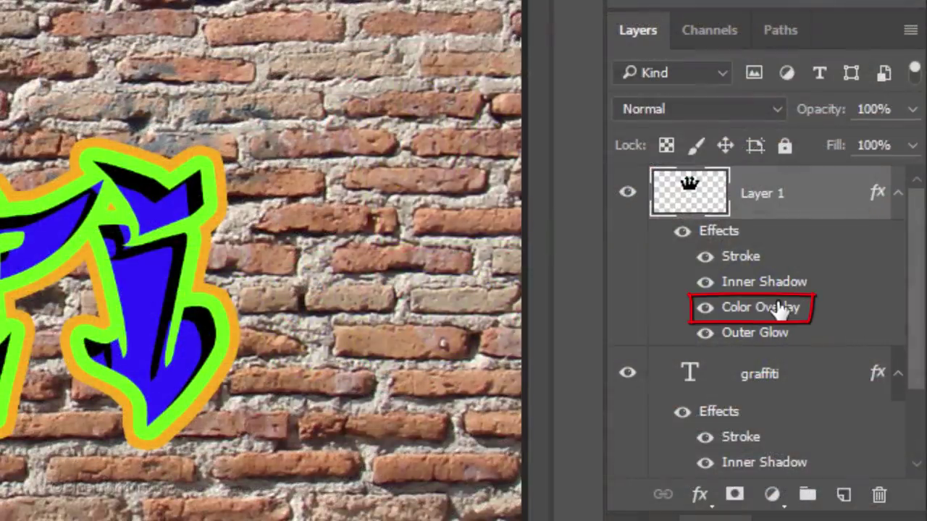
# - Set the crown's Color Overlay to the graffiti's green, 66ff00
pyautogui.doubleClick(760, 308)
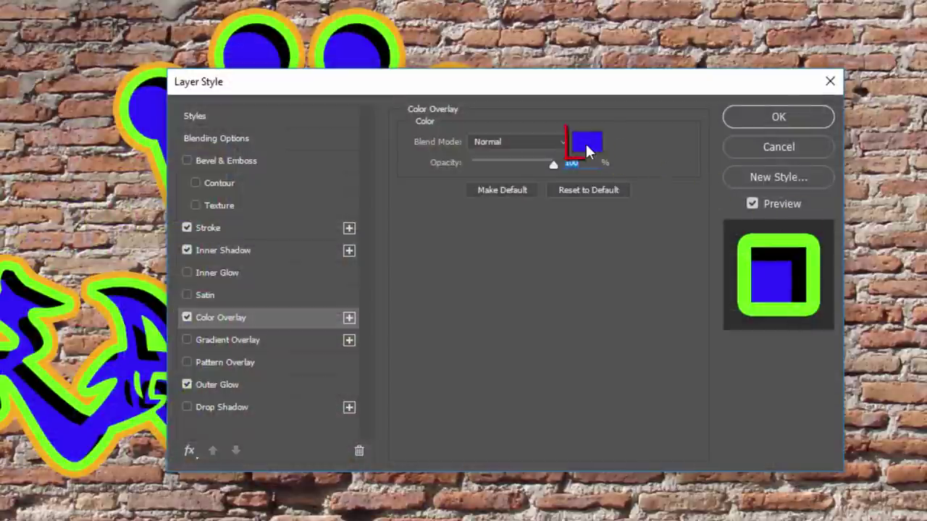
pyautogui.click(588, 144)
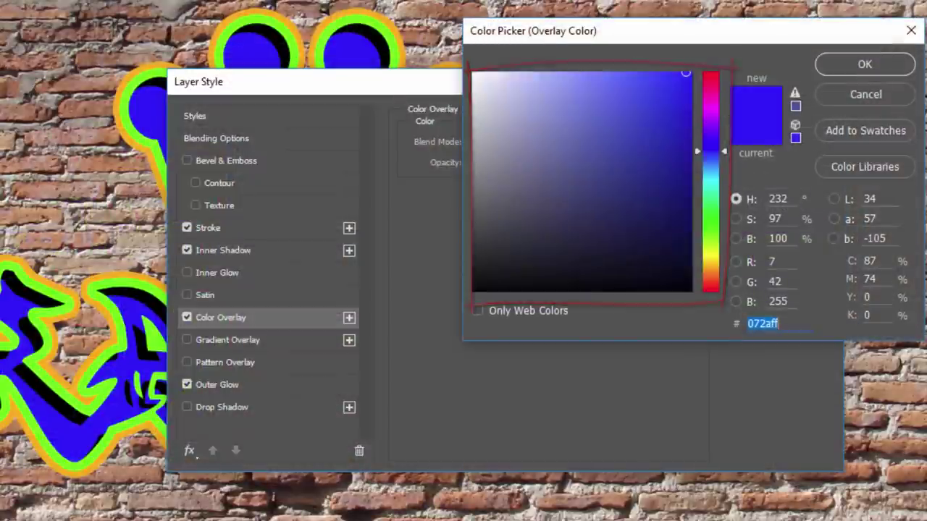
pyautogui.click(73, 300)
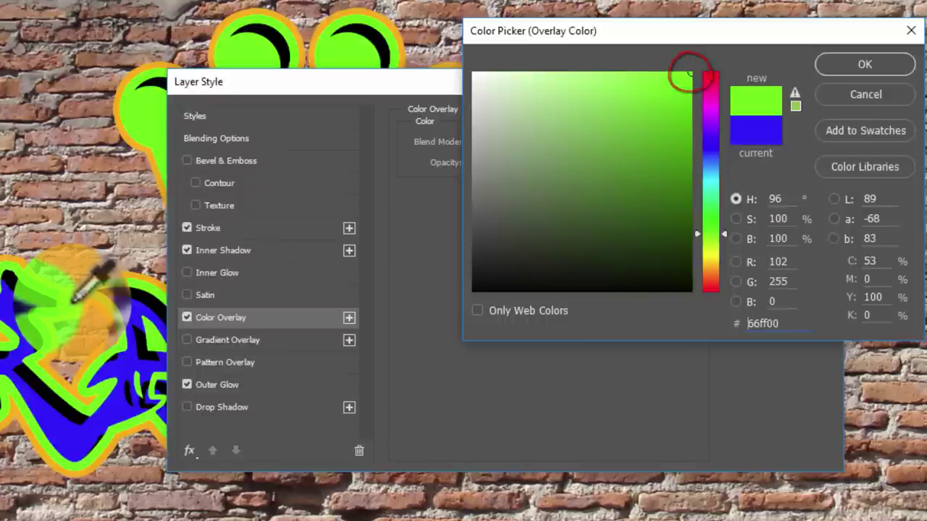
pyautogui.click(867, 65)
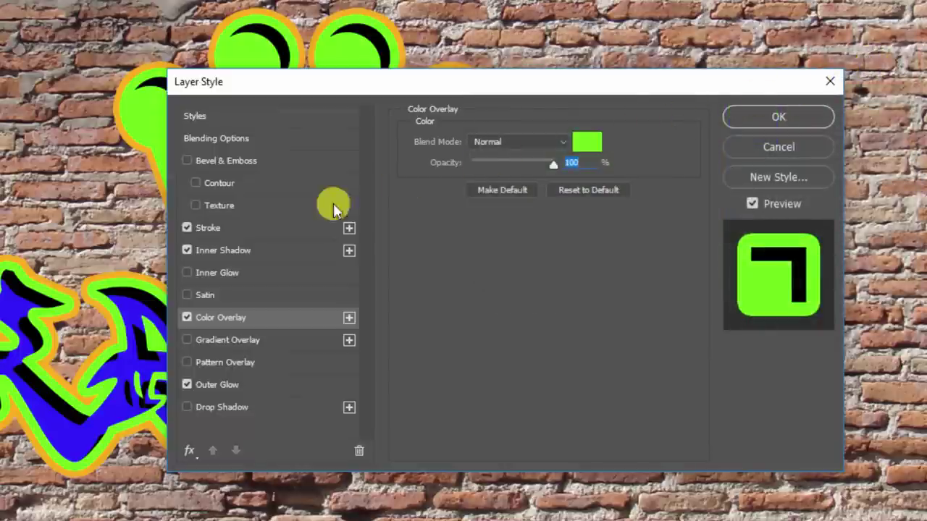
# - Change the crown's Stroke colour to the graffiti's blue, 072aff, and apply the style
pyautogui.click(263, 230)
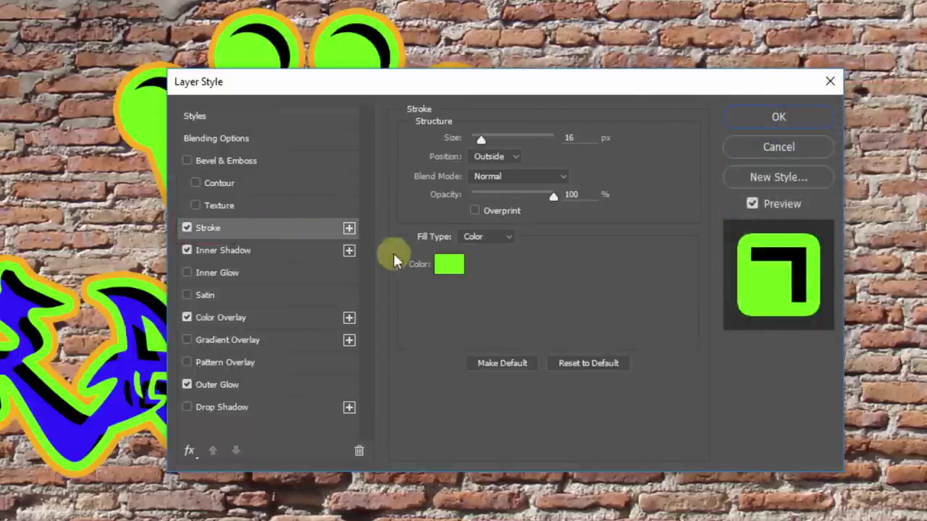
pyautogui.click(452, 266)
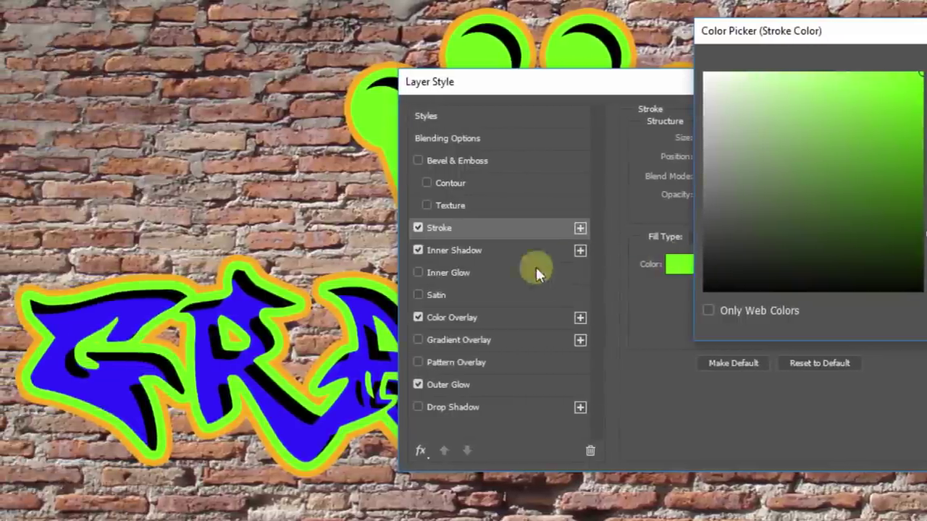
pyautogui.click(174, 308)
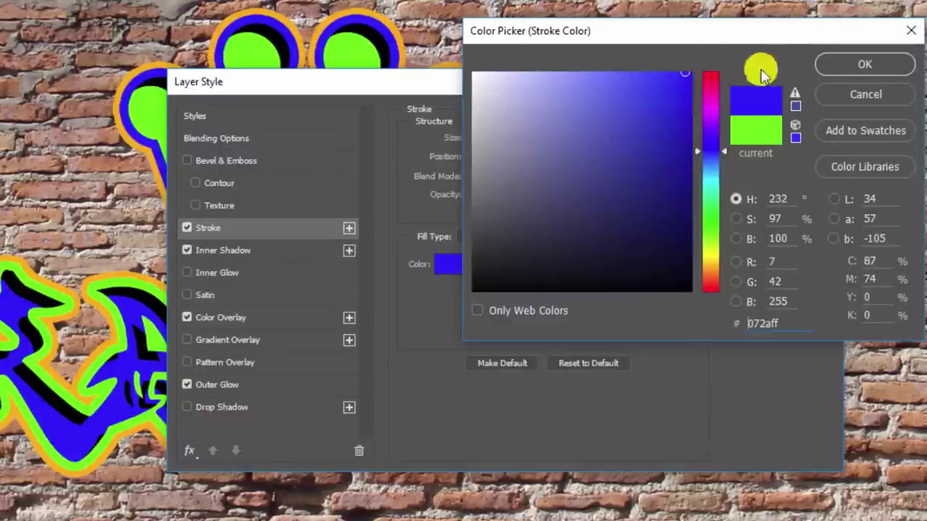
pyautogui.click(849, 68)
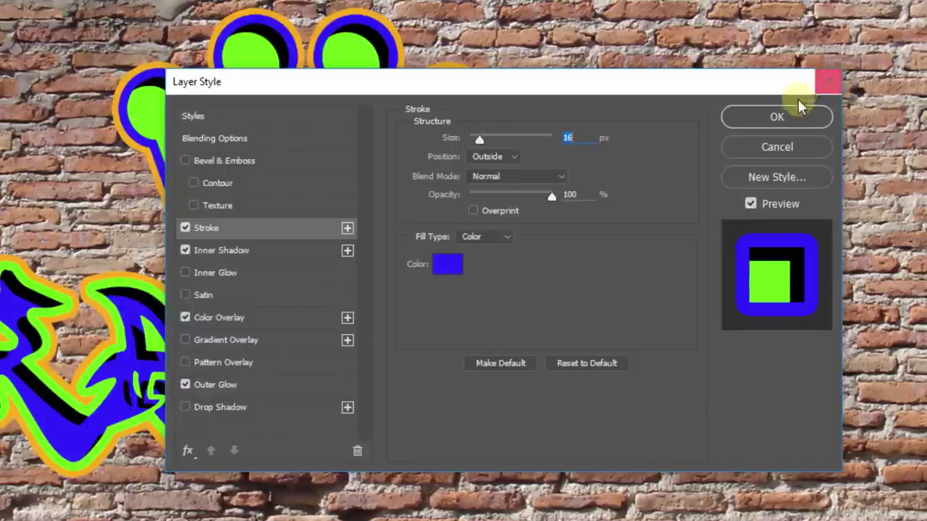
pyautogui.click(775, 120)
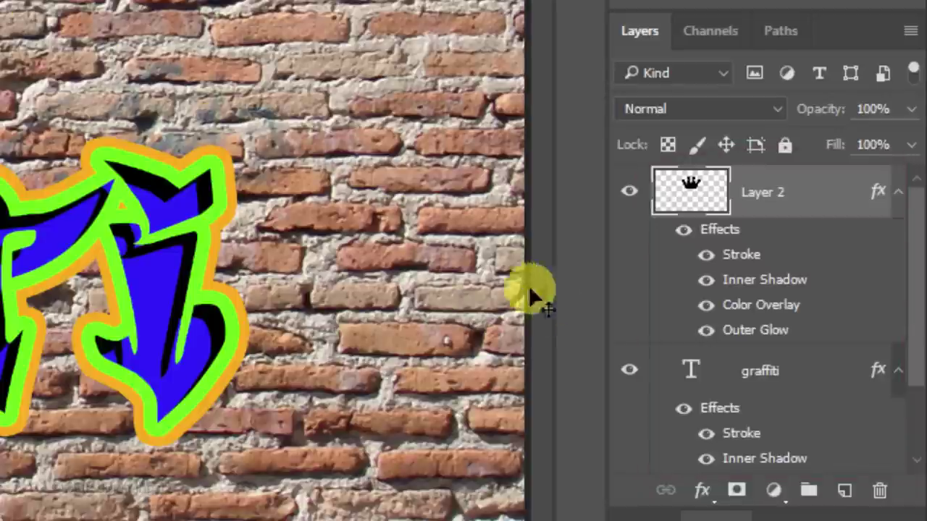
# - Combine the graffiti text layer and Layer 2 into a single smart object
pyautogui.keyDown('shift'); pyautogui.click(692, 370); pyautogui.keyUp('shift')
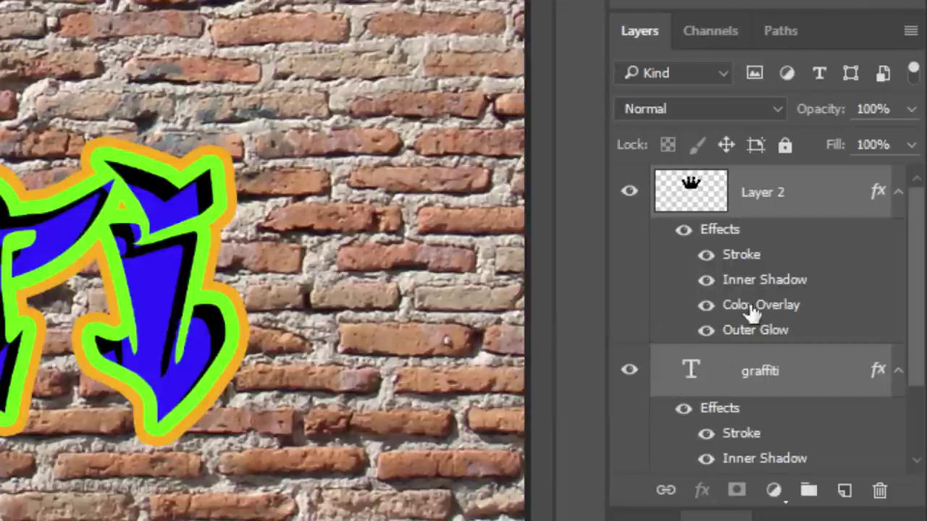
pyautogui.click(910, 32)
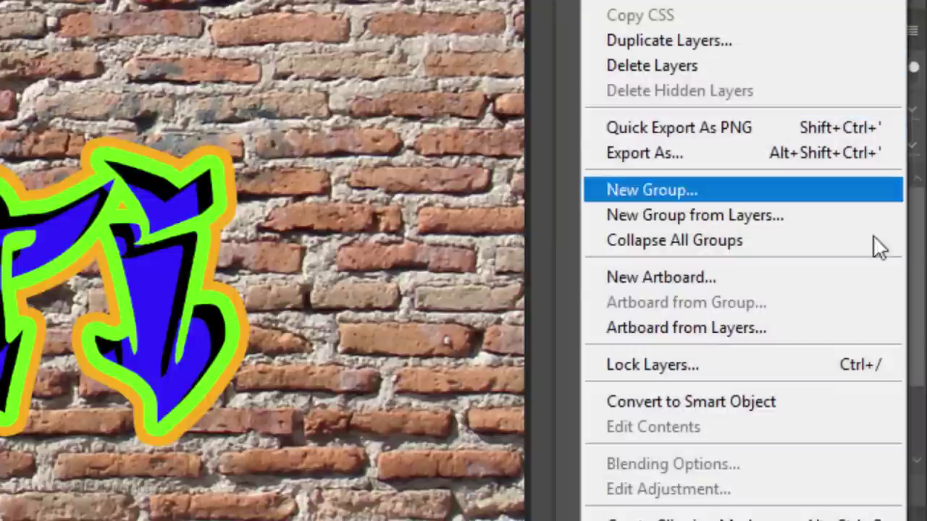
pyautogui.click(824, 402)
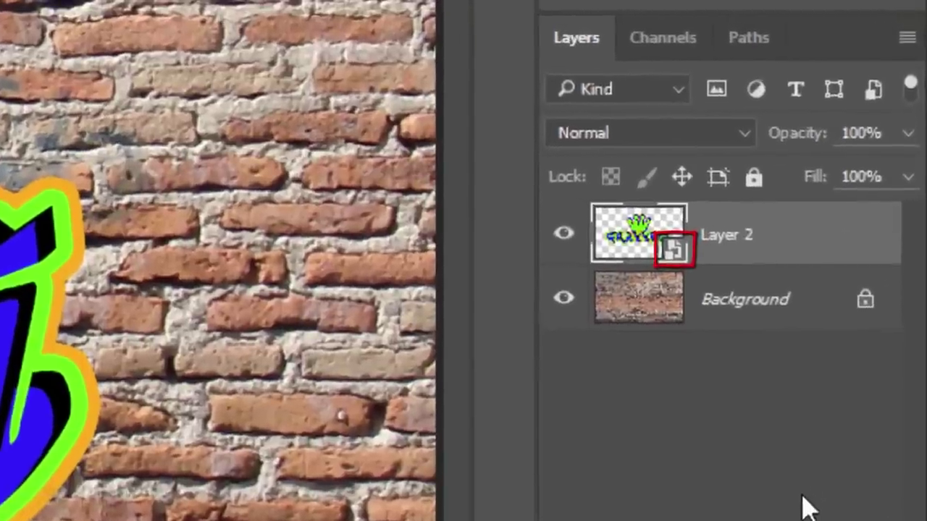
# - Hide the graffiti smart object and duplicate the Background brick layer with Ctrl+J
pyautogui.click(564, 233)
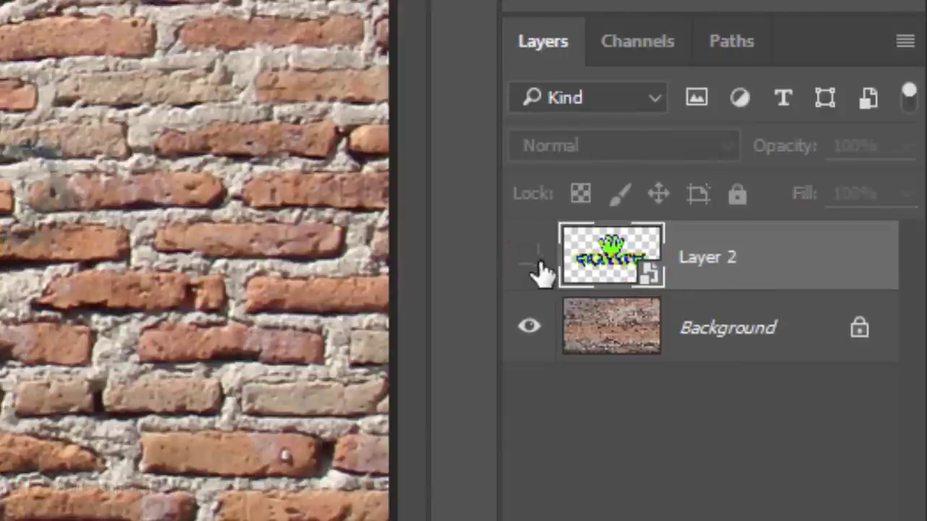
pyautogui.click(611, 329)
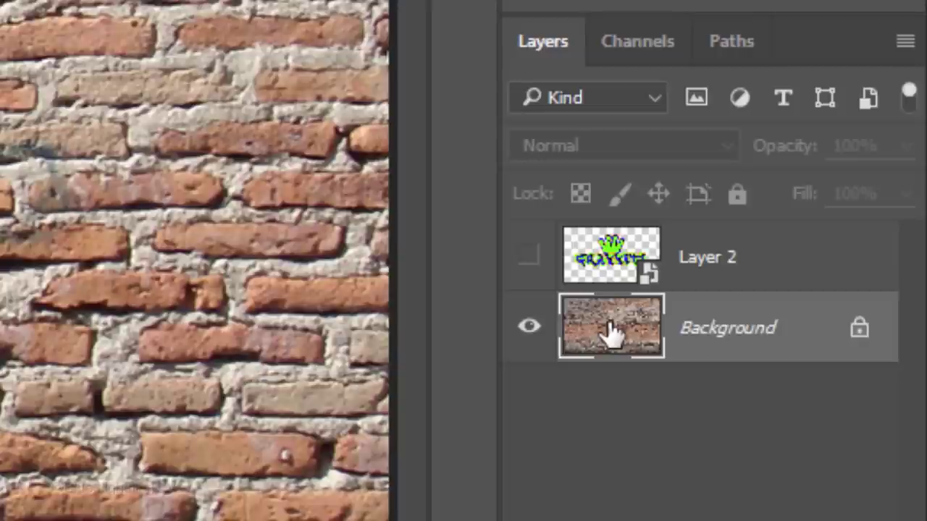
pyautogui.hotkey('ctrl', 'j')
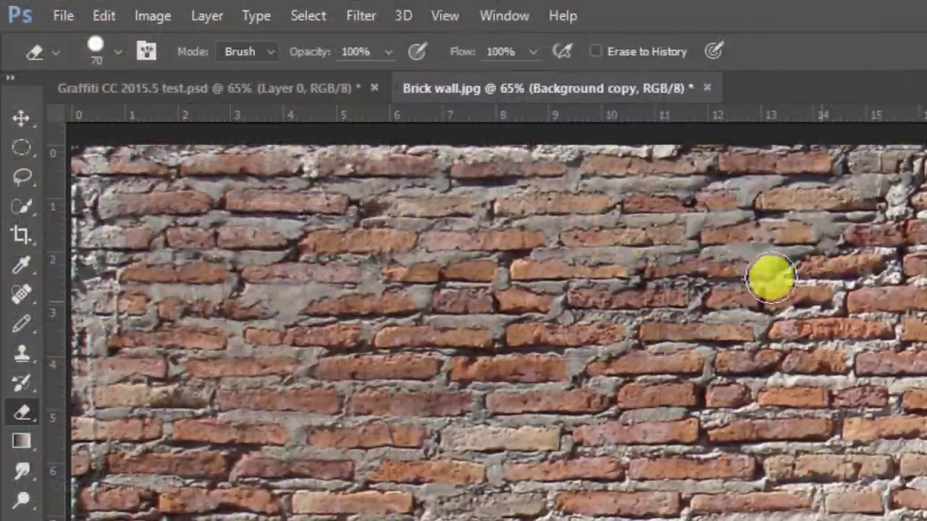
# - Apply a 3-pixel Gaussian Blur to the Background copy layer and desaturate it
pyautogui.click(361, 15)
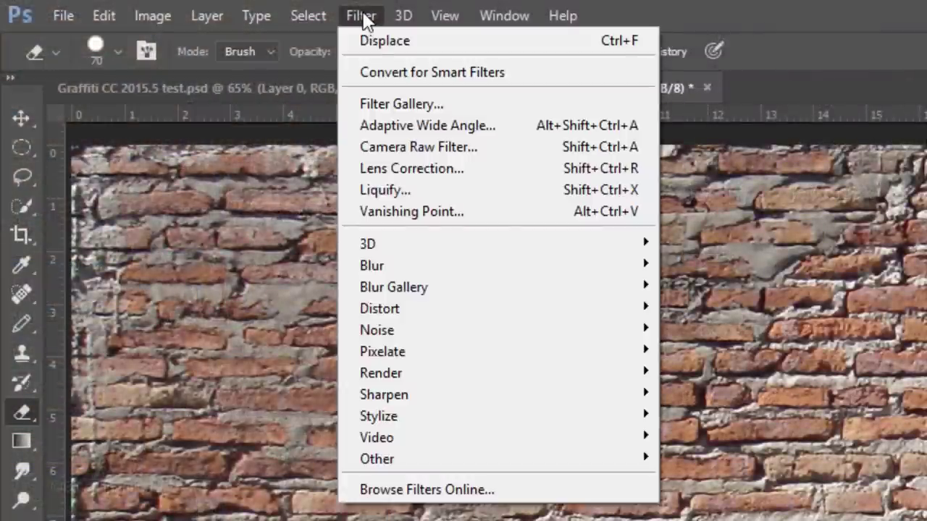
pyautogui.moveTo(388, 268)
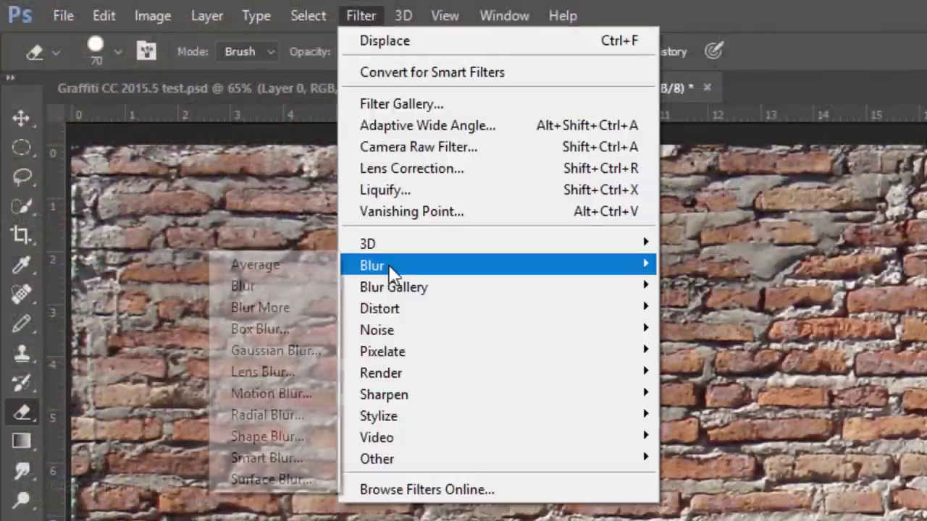
pyautogui.click(297, 351)
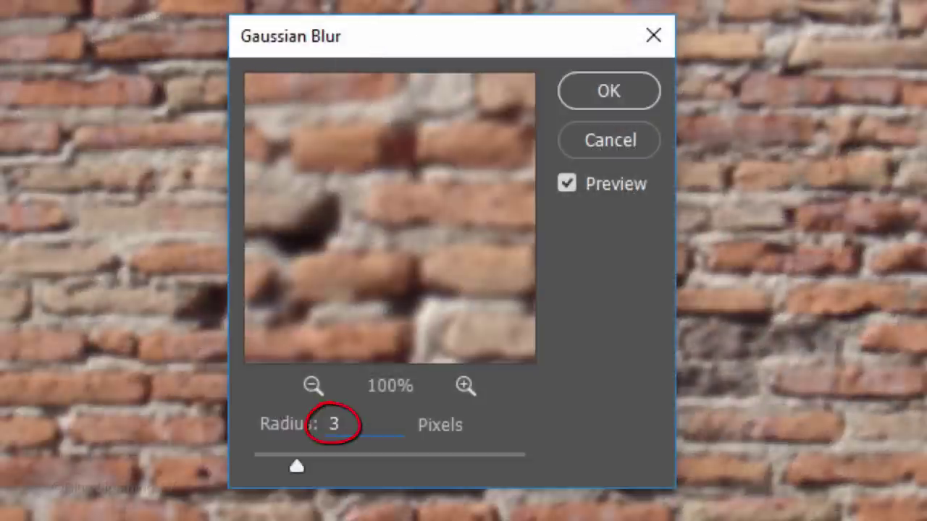
pyautogui.click(621, 90)
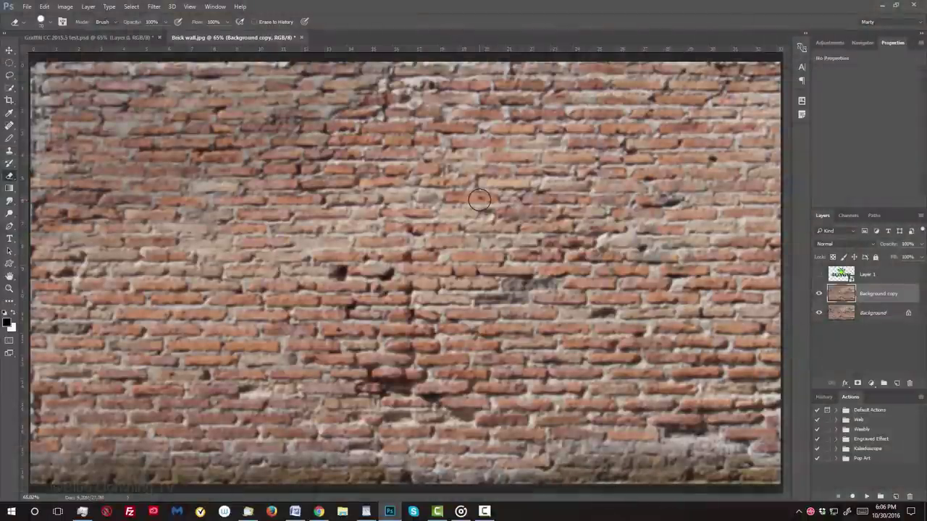
pyautogui.hotkey('ctrl', 'shift', 'u')
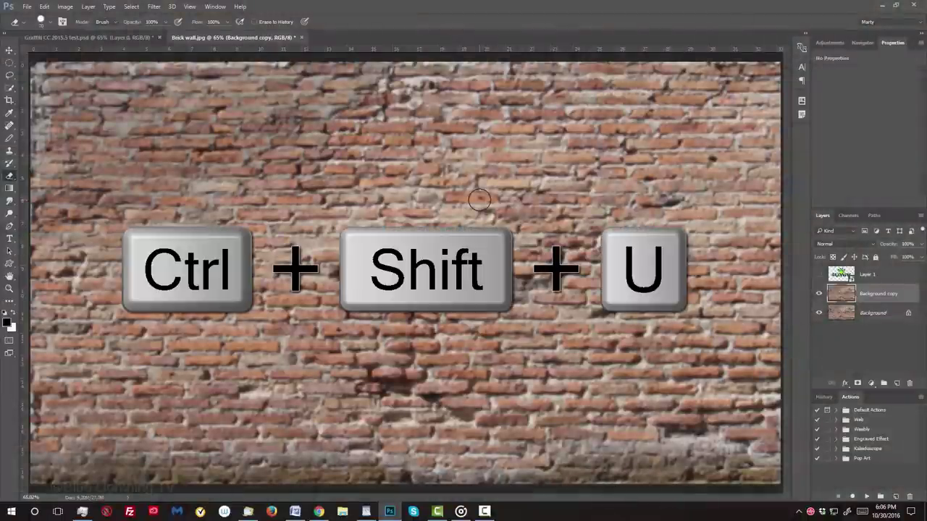
# - Fully desaturate the brick copy and save it to the Desktop as Displacement.psd
pyautogui.hotkey('ctrl', 'shift', 'u')
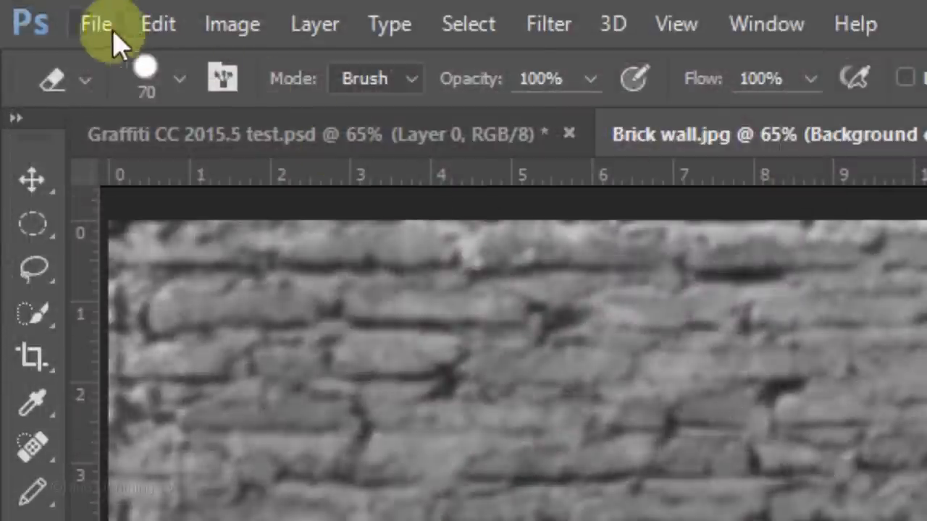
pyautogui.click(27, 6)
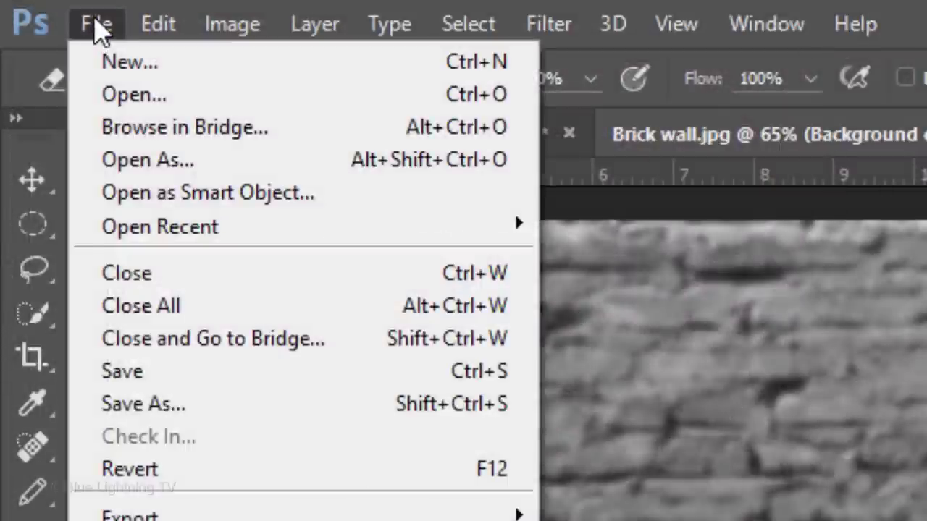
pyautogui.click(203, 406)
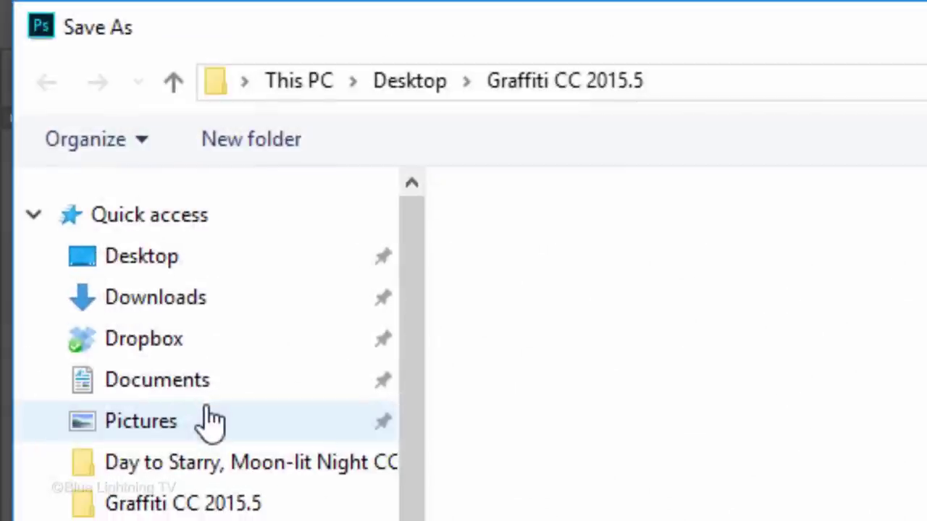
pyautogui.click(155, 258)
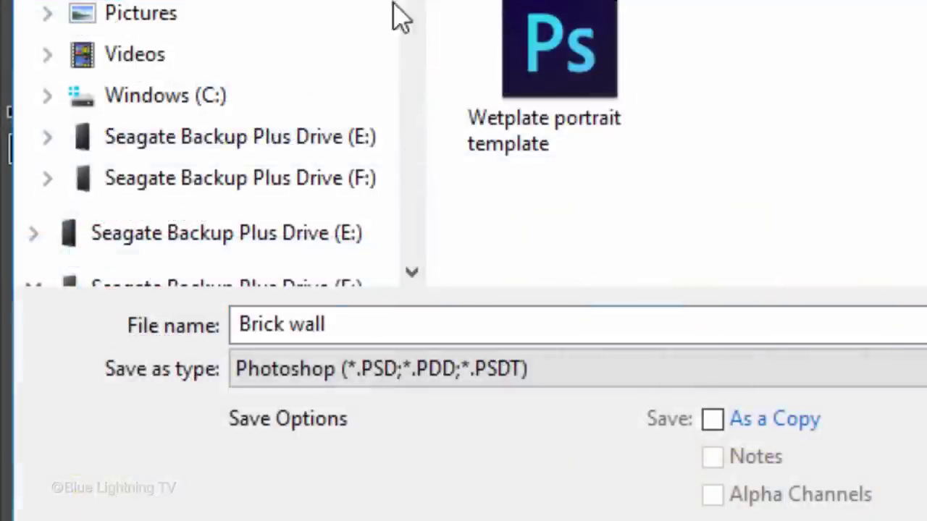
pyautogui.click(416, 327)
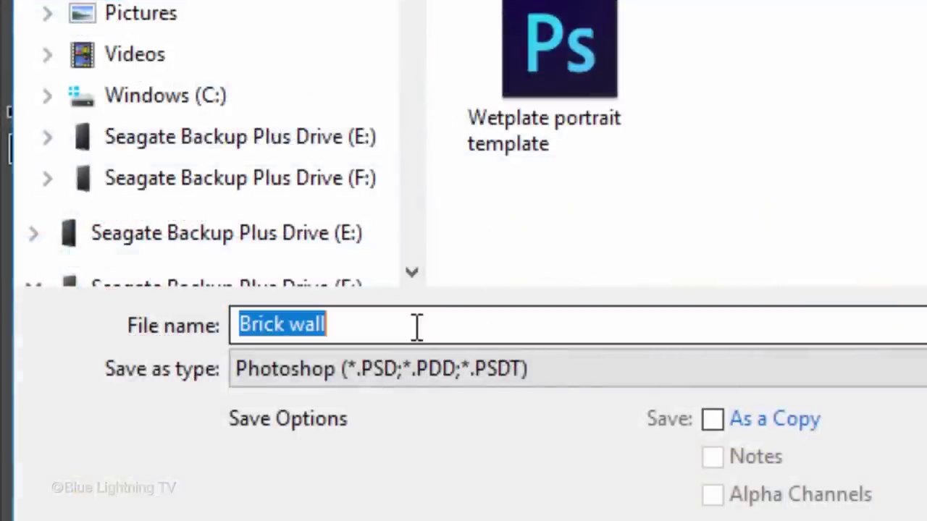
pyautogui.write('Displacement')
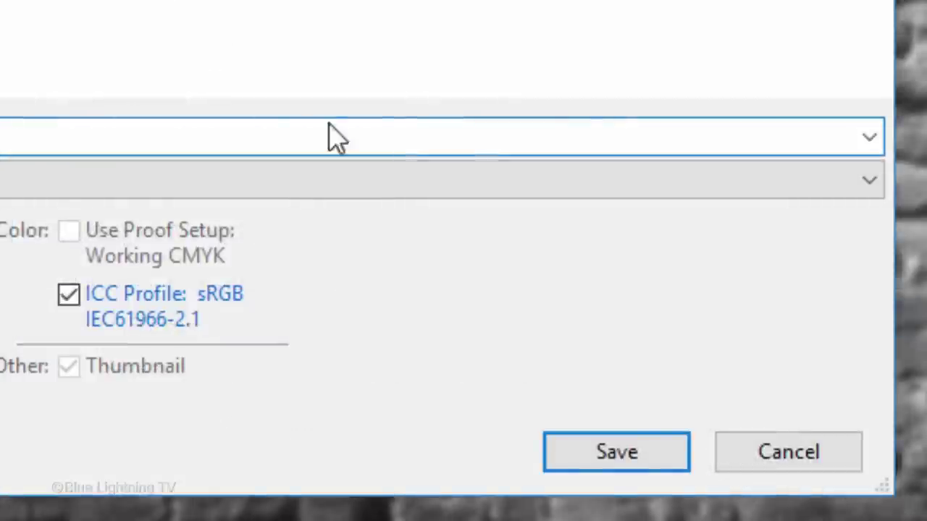
pyautogui.click(652, 457)
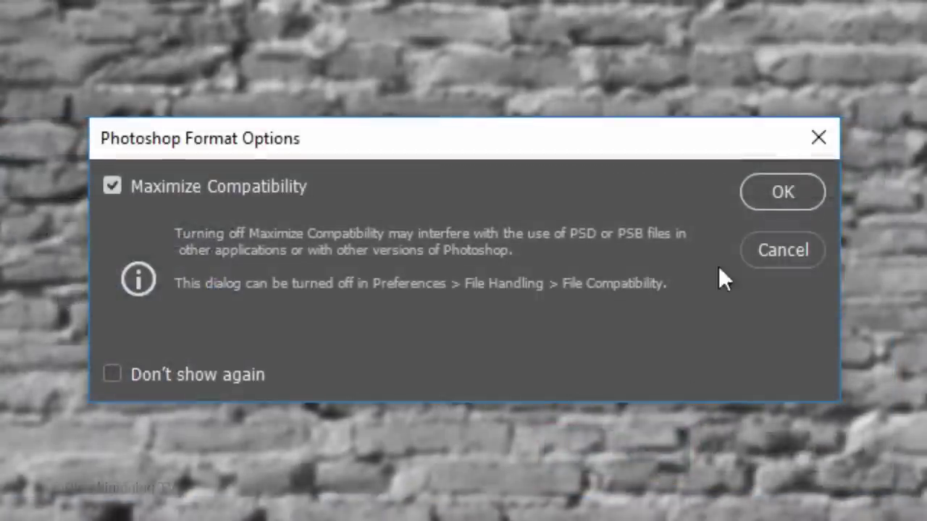
pyautogui.click(779, 196)
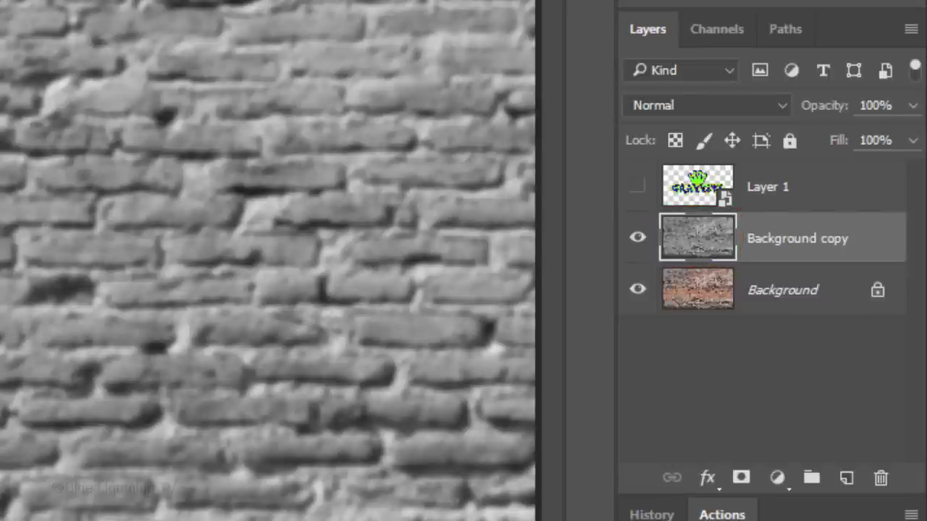
pyautogui.press('Delete')
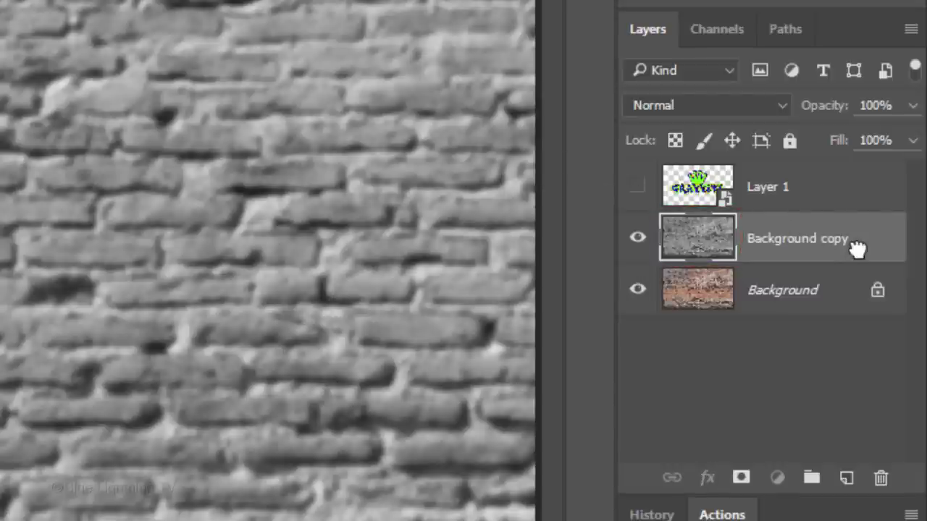
# - Delete the Background copy layer, then unhide and select the graffiti Layer 1
pyautogui.moveTo(855, 248); pyautogui.dragTo(884, 480)
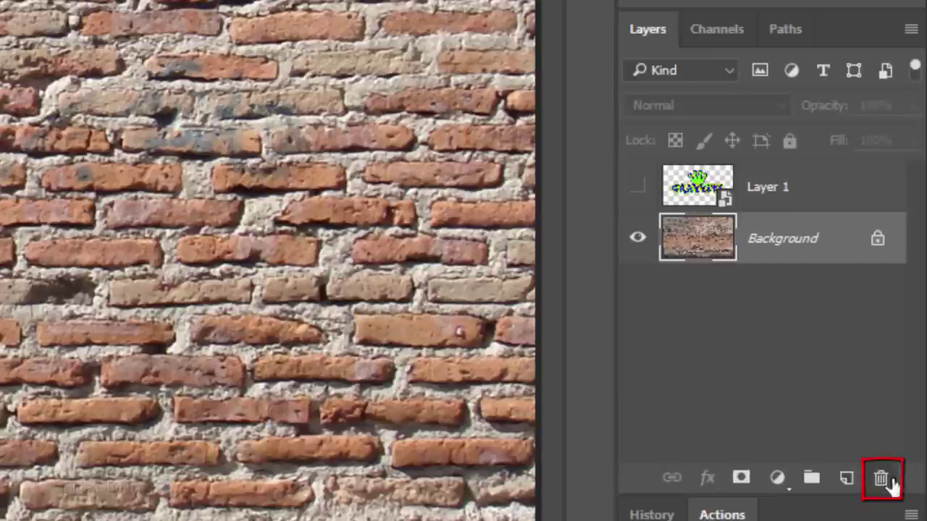
pyautogui.click(637, 188)
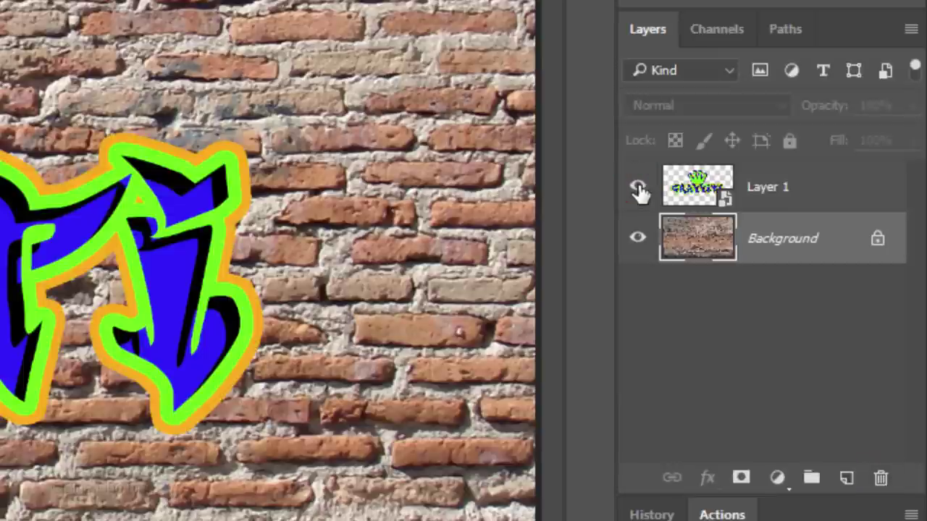
pyautogui.click(698, 187)
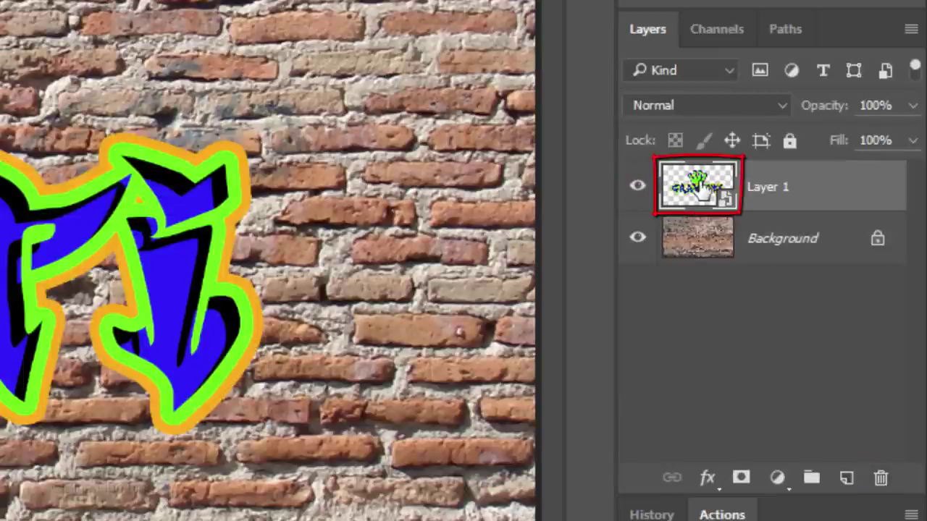
# - Split the graffiti layer's Underlying Layer Blend If sliders to 69/119 and 183/220
pyautogui.click(709, 486)
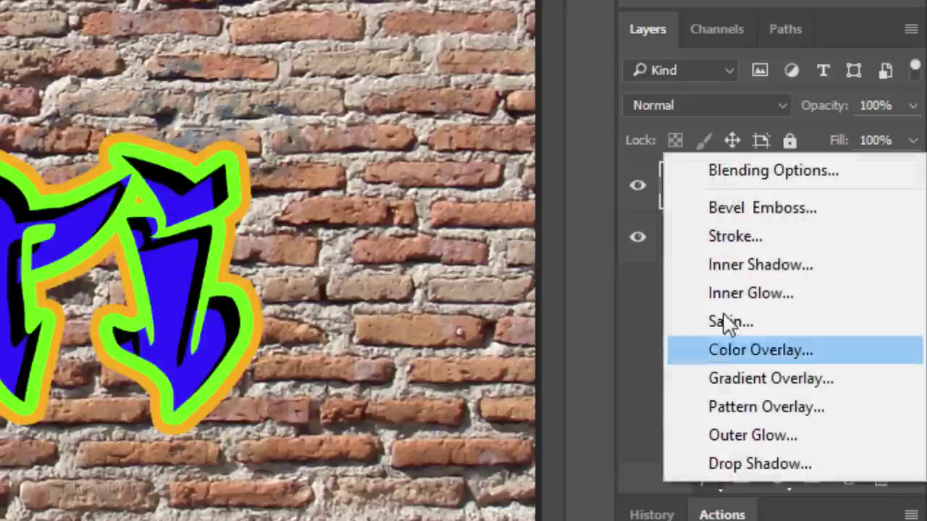
pyautogui.click(726, 170)
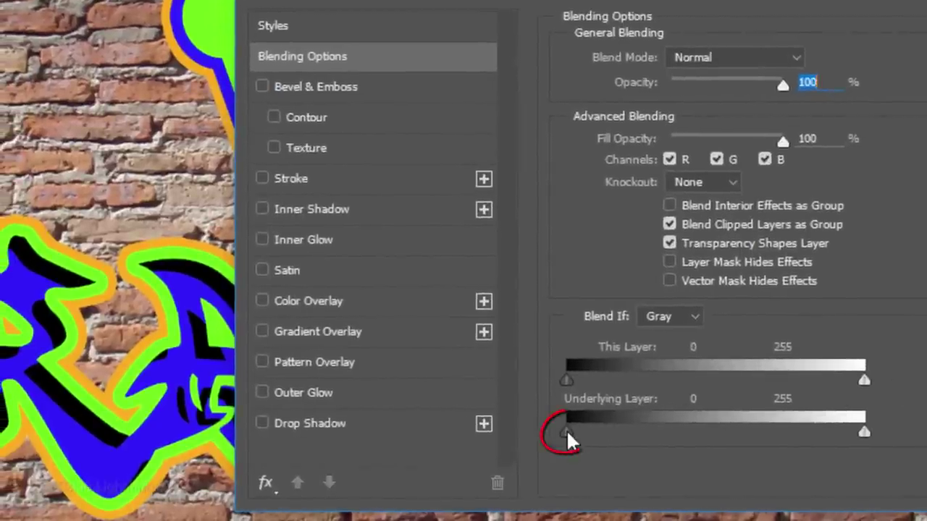
pyautogui.moveTo(567, 430); pyautogui.dragTo(649, 427)
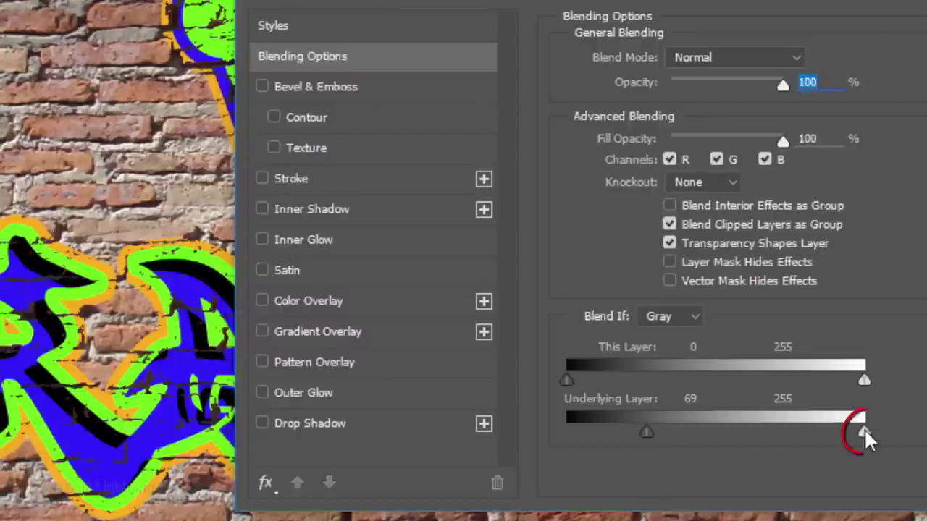
pyautogui.moveTo(864, 428); pyautogui.dragTo(822, 428)
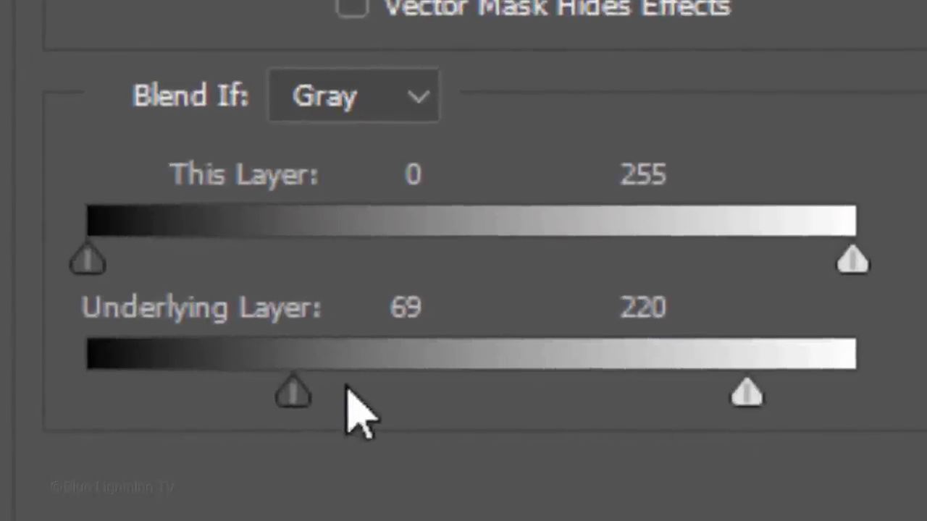
pyautogui.press('alt')
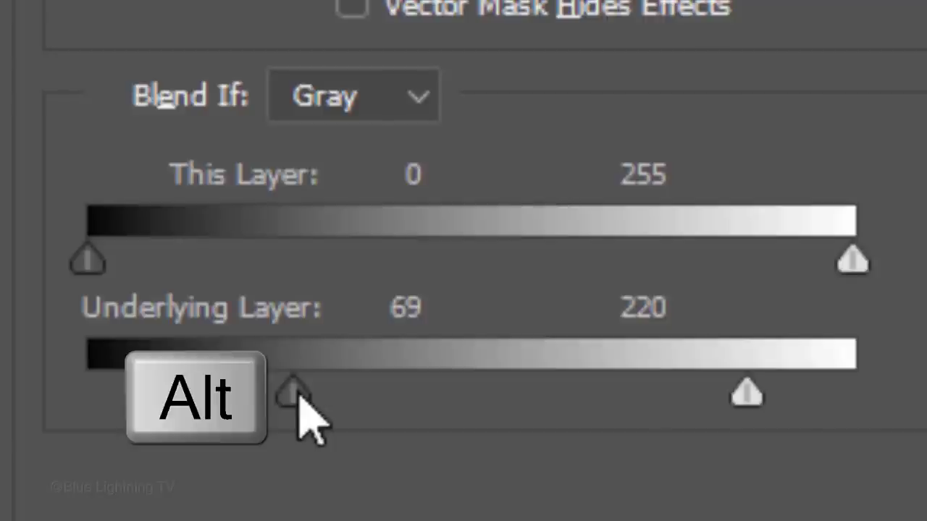
pyautogui.moveTo(300, 395); pyautogui.dragTo(447, 378)
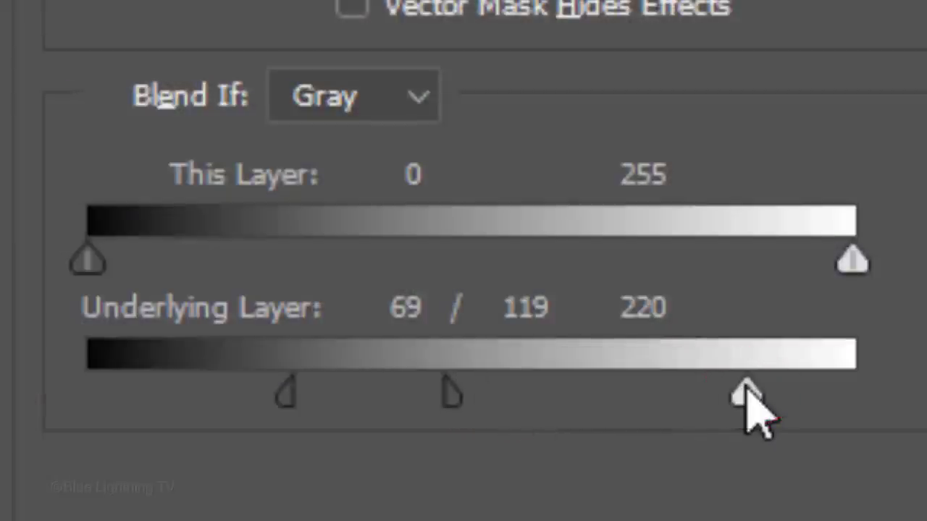
pyautogui.moveTo(746, 383); pyautogui.dragTo(632, 383)
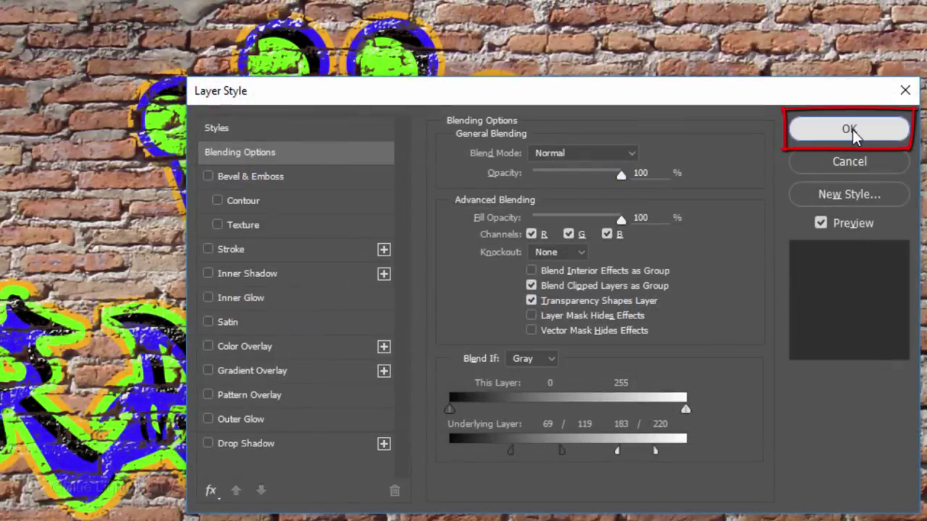
pyautogui.click(849, 130)
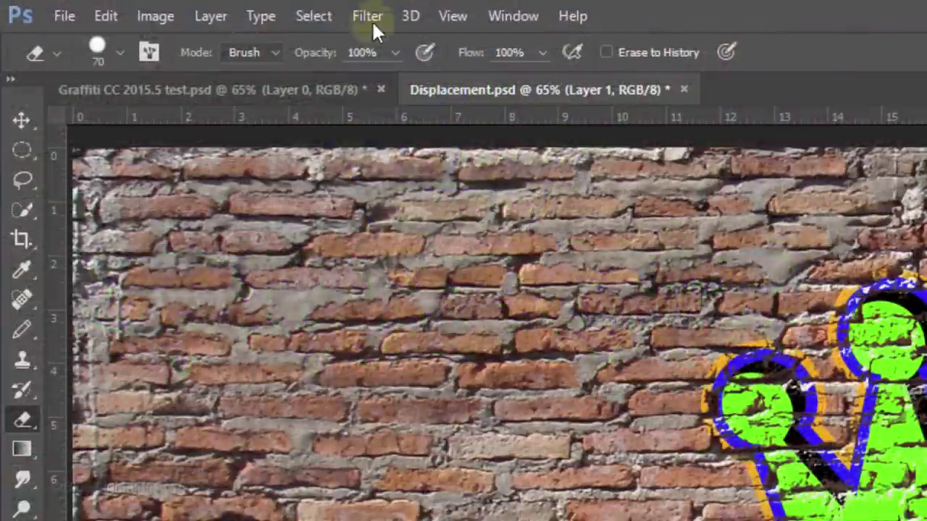
# - Apply Displace at scale 8 with Repeat Edge Pixels, using Displacement.psd as the map
pyautogui.click(372, 20)
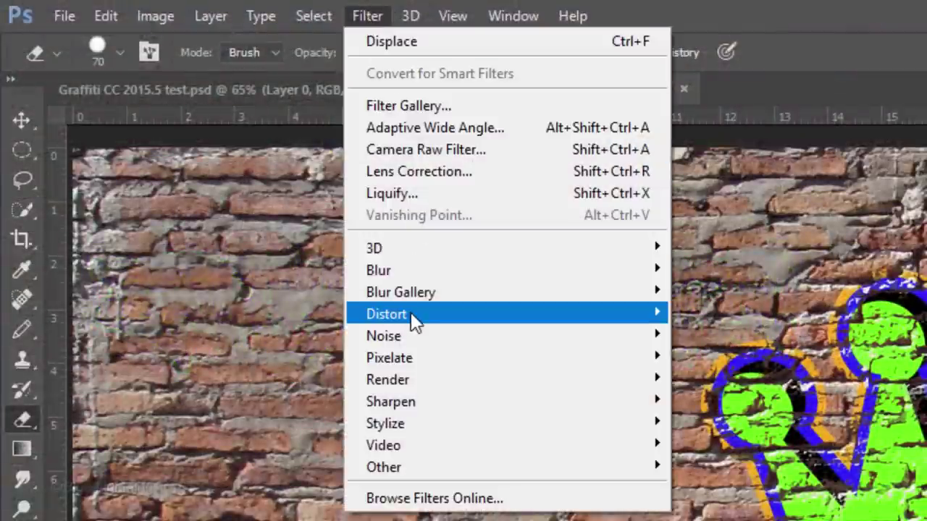
pyautogui.moveTo(417, 320)
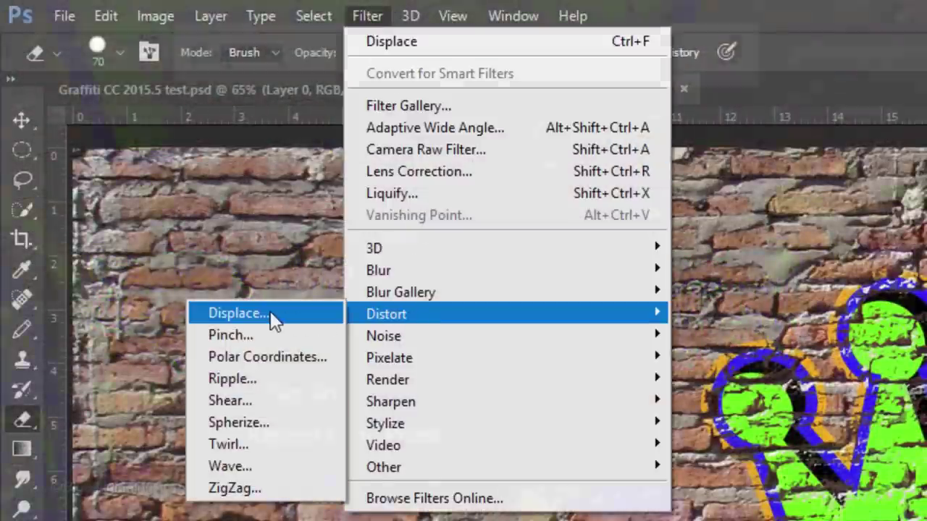
pyautogui.click(274, 319)
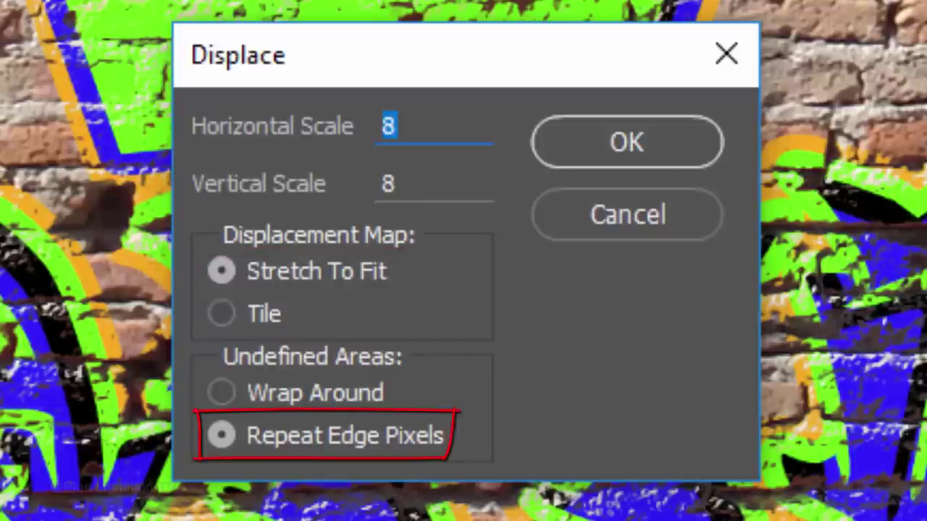
pyautogui.click(648, 149)
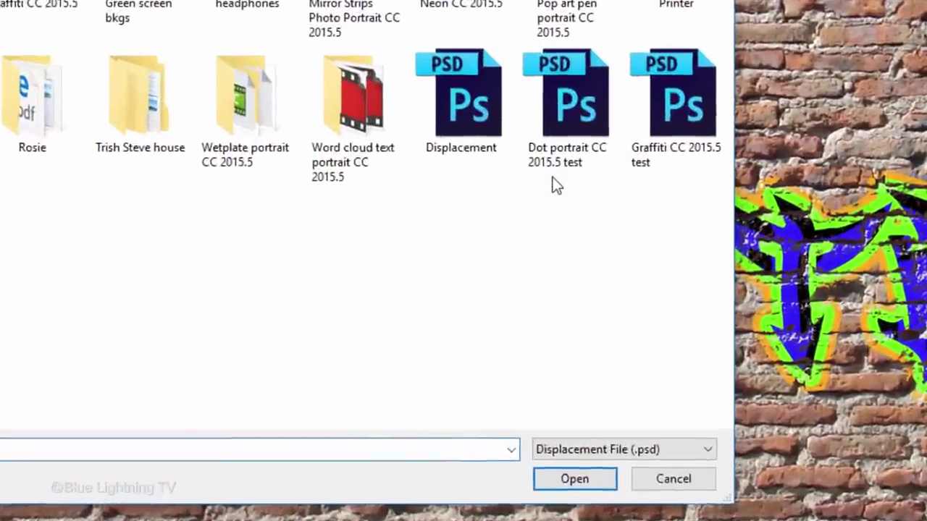
pyautogui.click(436, 165)
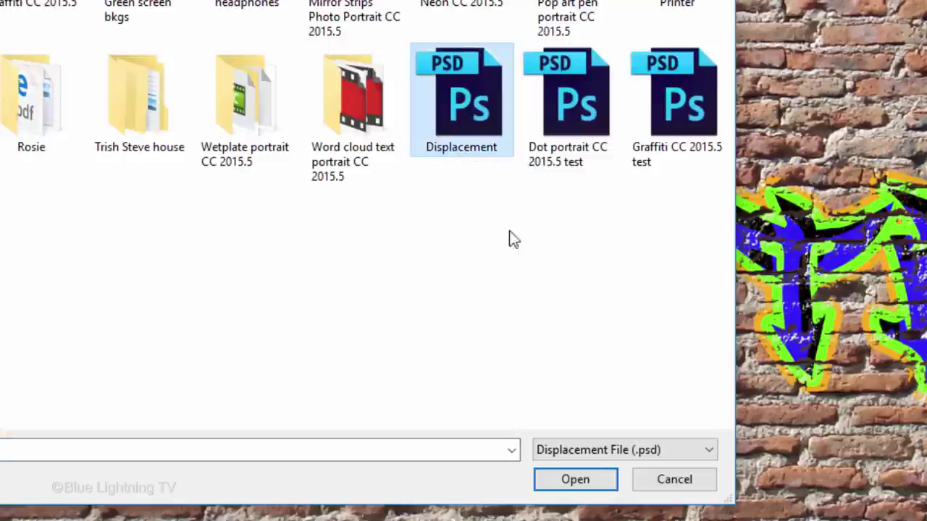
pyautogui.click(578, 486)
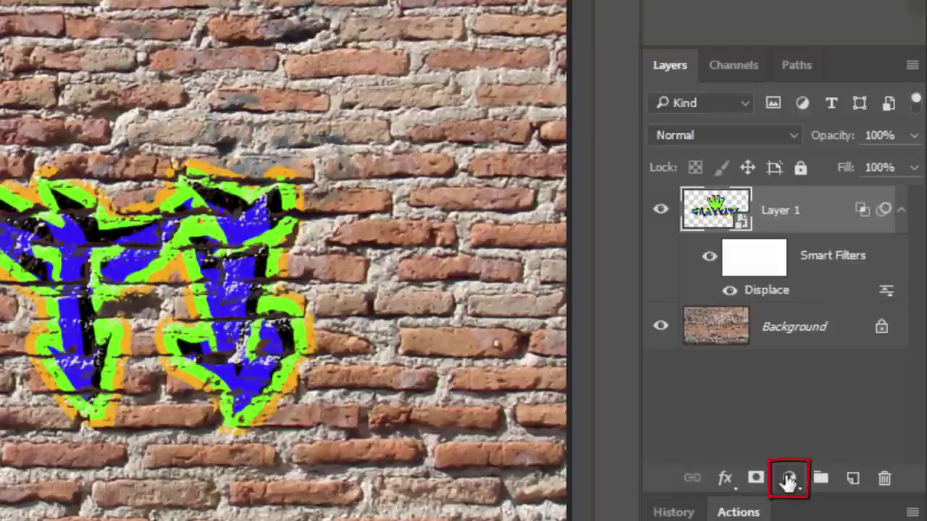
# - Add a Hue/Saturation adjustment layer clipped to the graffiti layer
pyautogui.click(789, 480)
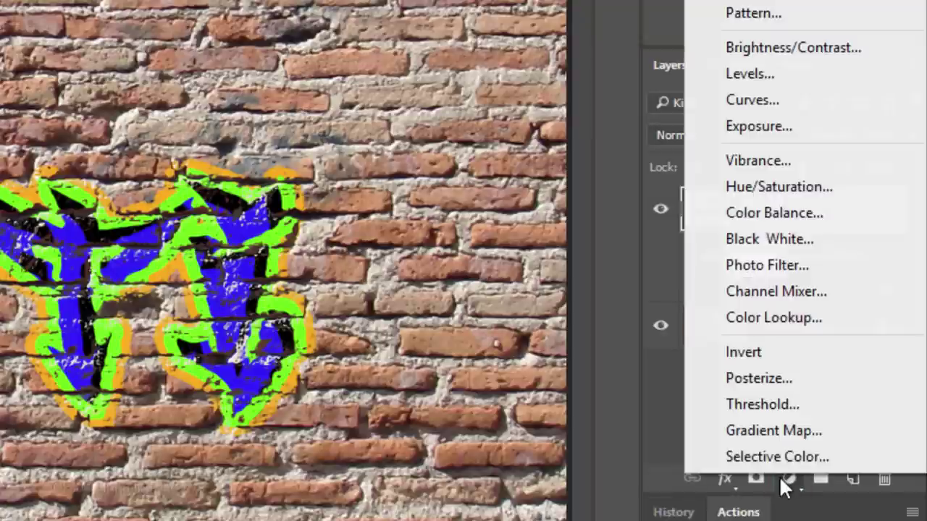
pyautogui.click(751, 186)
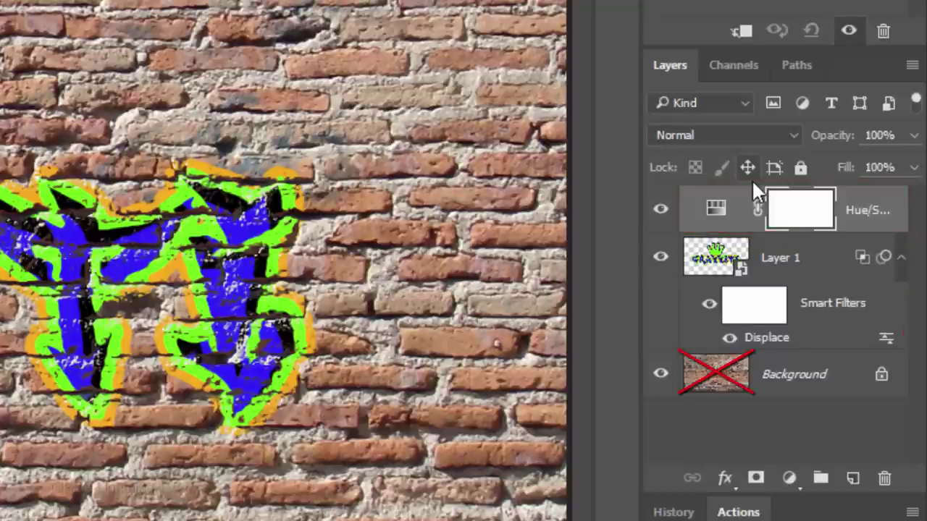
pyautogui.click(740, 32)
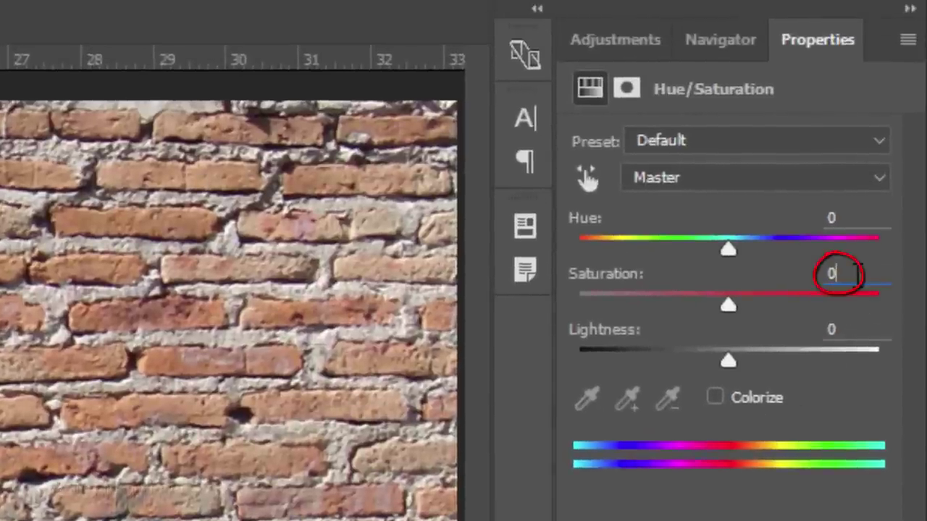
# - Set Saturation to -10 and Hue to -39, then add a new empty layer on top
pyautogui.click(837, 275)
pyautogui.write('-10')
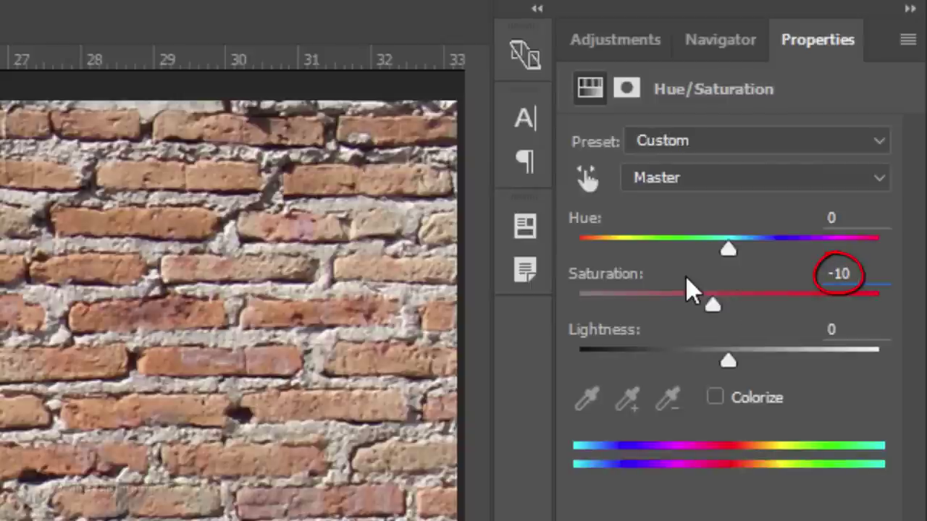
pyautogui.moveTo(729, 250); pyautogui.dragTo(585, 252)
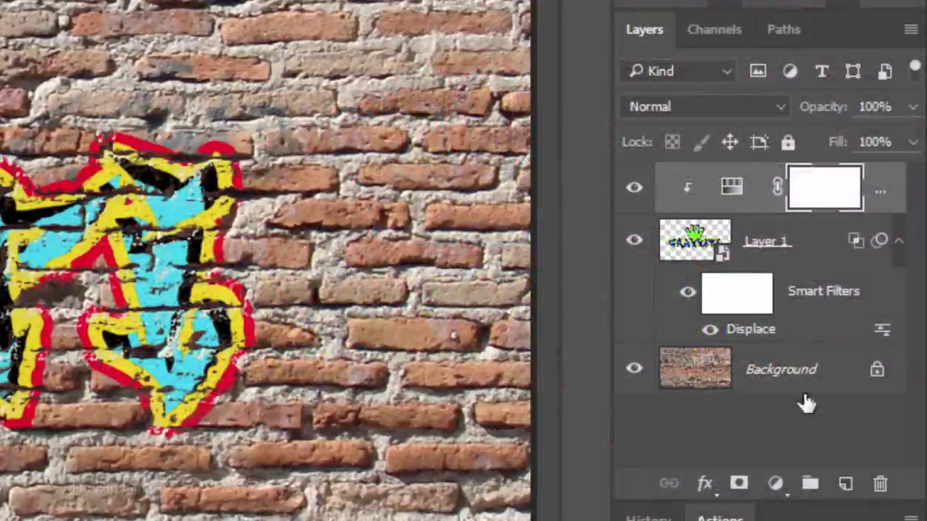
pyautogui.click(845, 485)
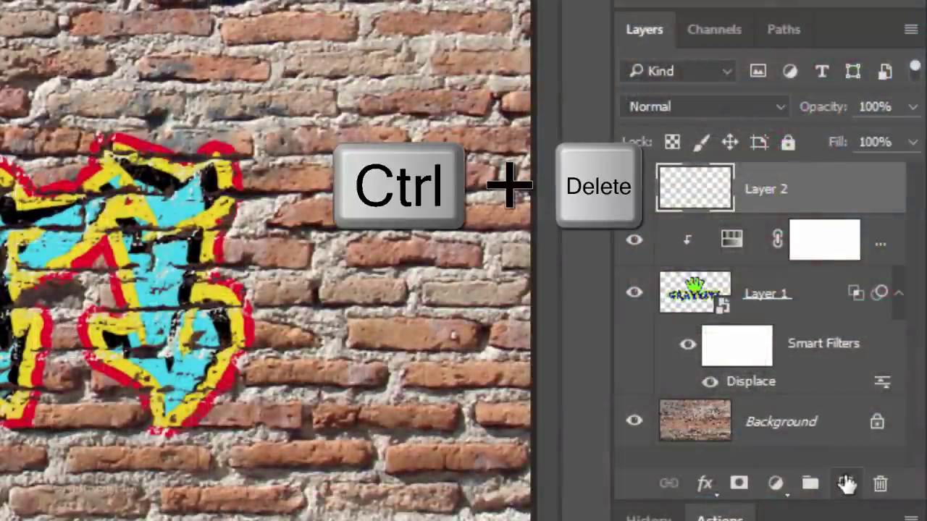
# - Fill Layer 2 with white using Ctrl+Delete and set its blend mode to Multiply
pyautogui.hotkey('ctrl', 'Delete')
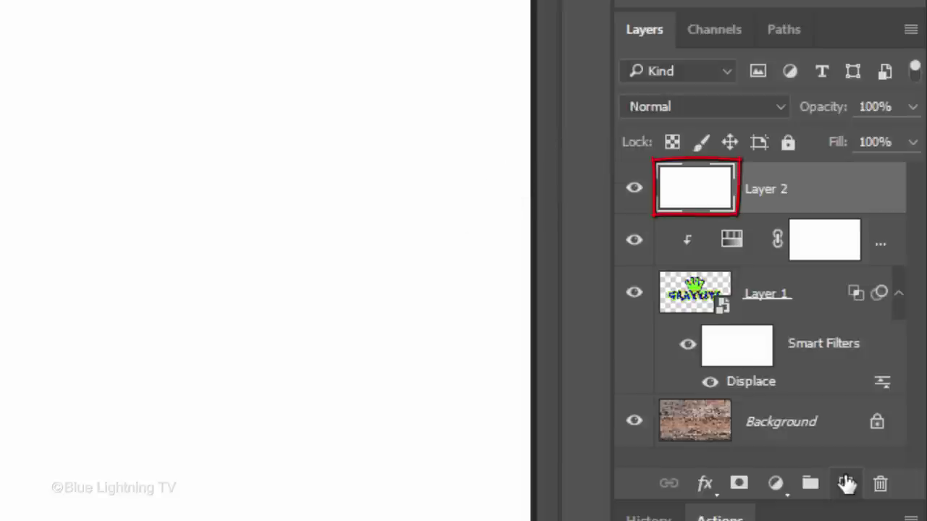
pyautogui.click(716, 108)
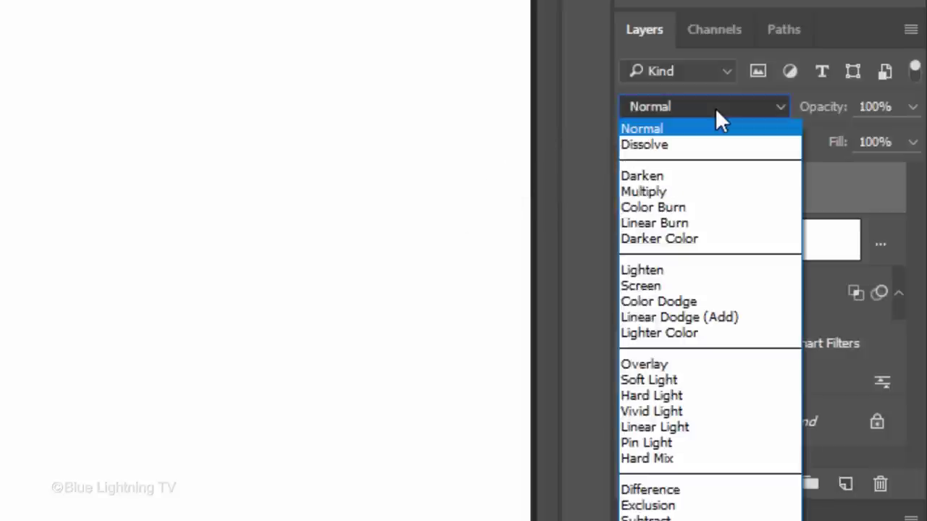
pyautogui.click(688, 192)
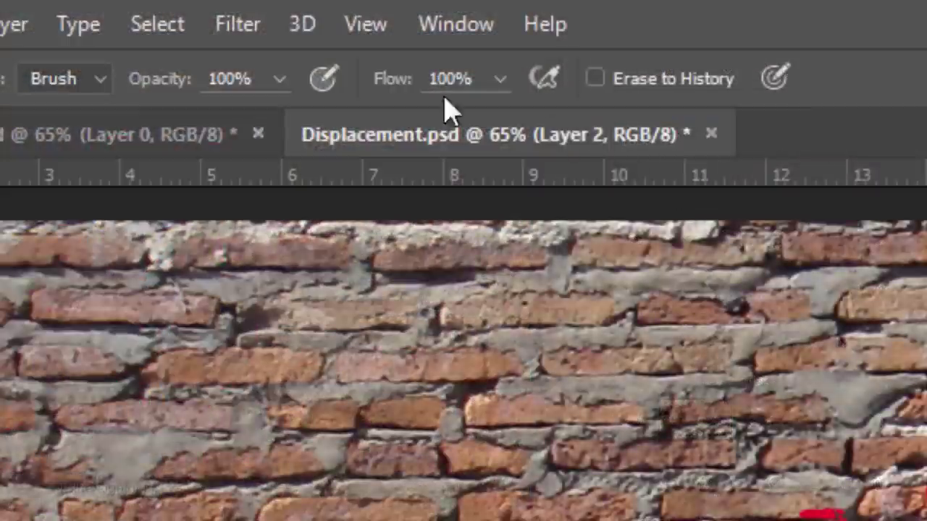
# - Apply a Lens Correction vignette with Amount -100 to the white Layer 2
pyautogui.click(235, 28)
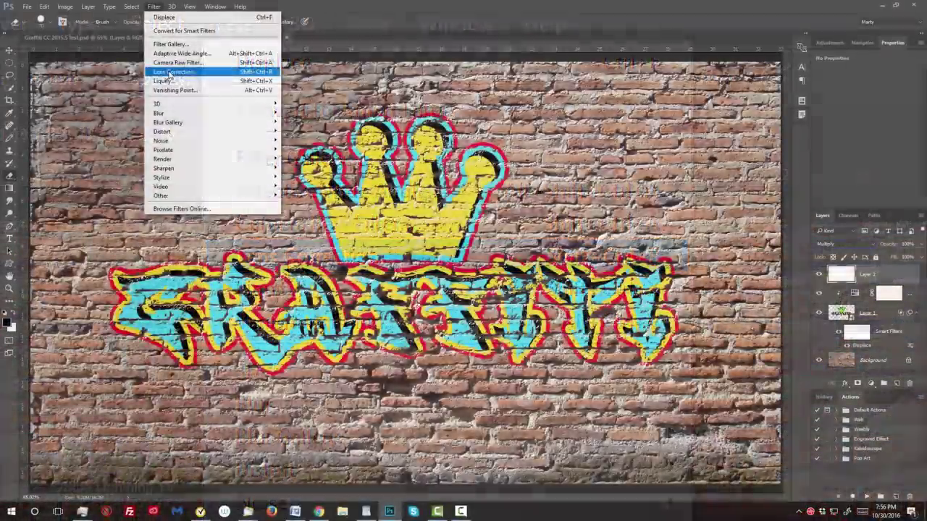
pyautogui.click(297, 258)
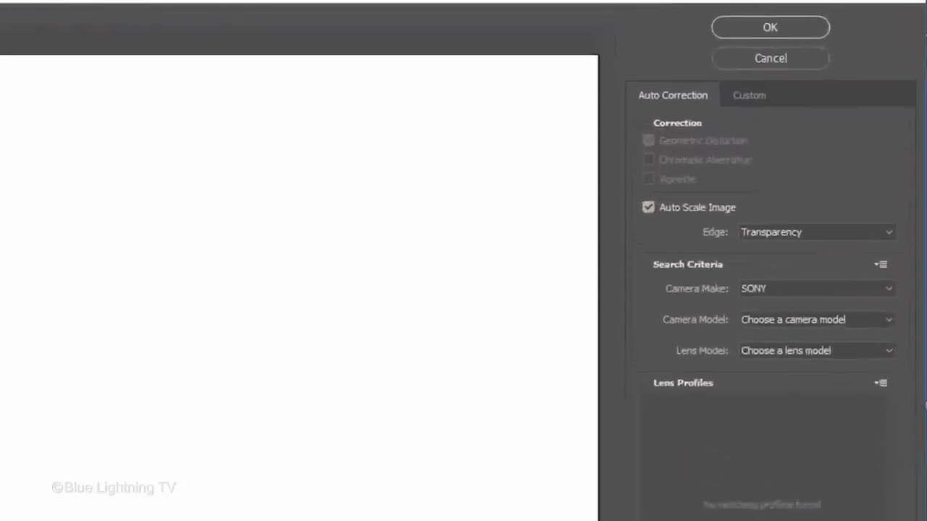
pyautogui.click(728, 109)
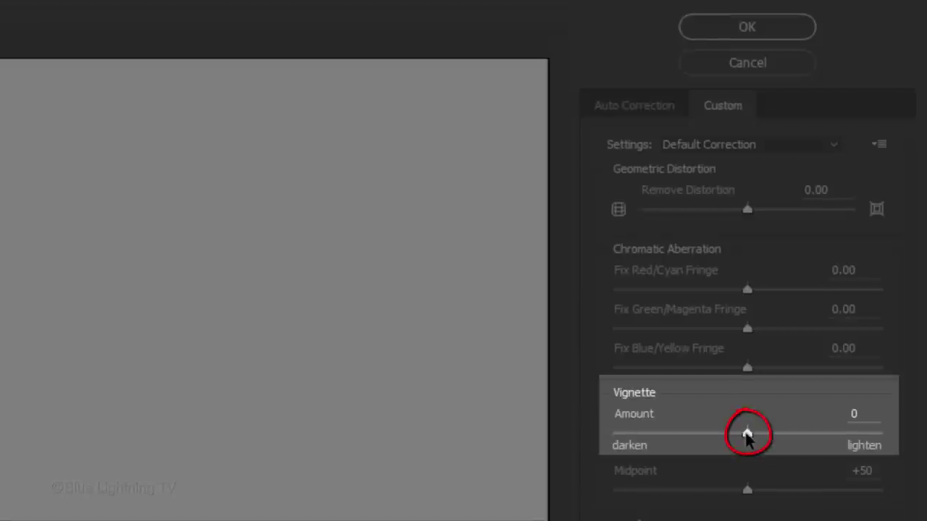
pyautogui.moveTo(747, 433); pyautogui.dragTo(573, 433)
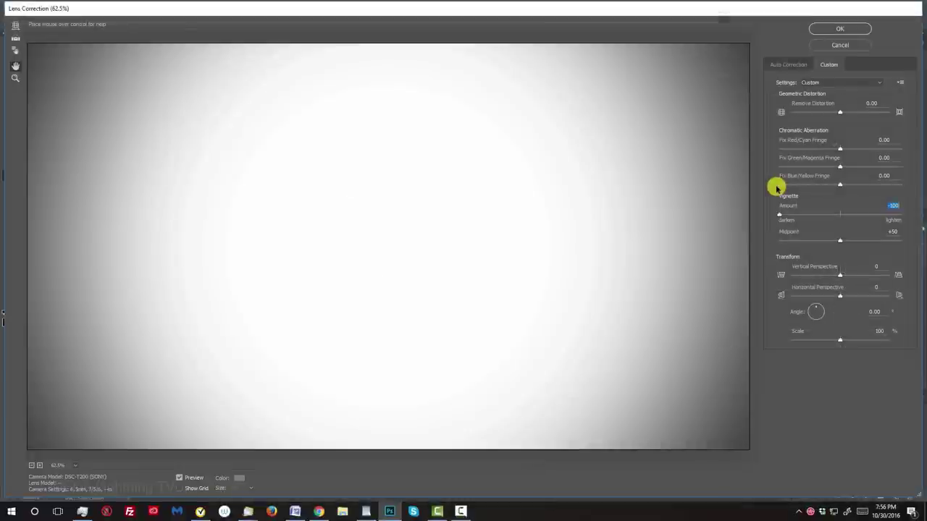
pyautogui.click(838, 30)
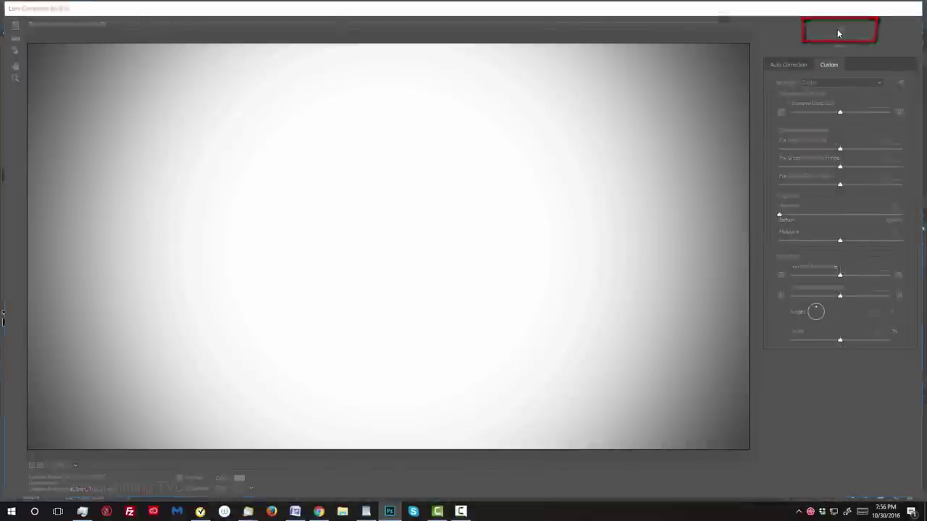